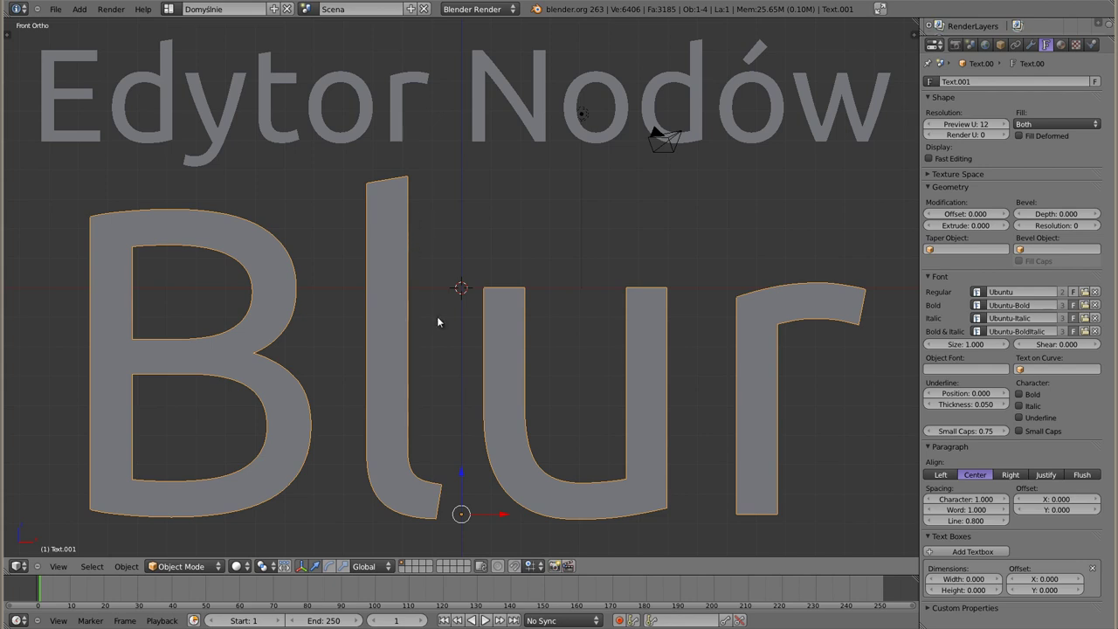
Pull the camera back along its local Z axis so both text lines fit the camera view
{"action": "key", "text": "KP_0"}
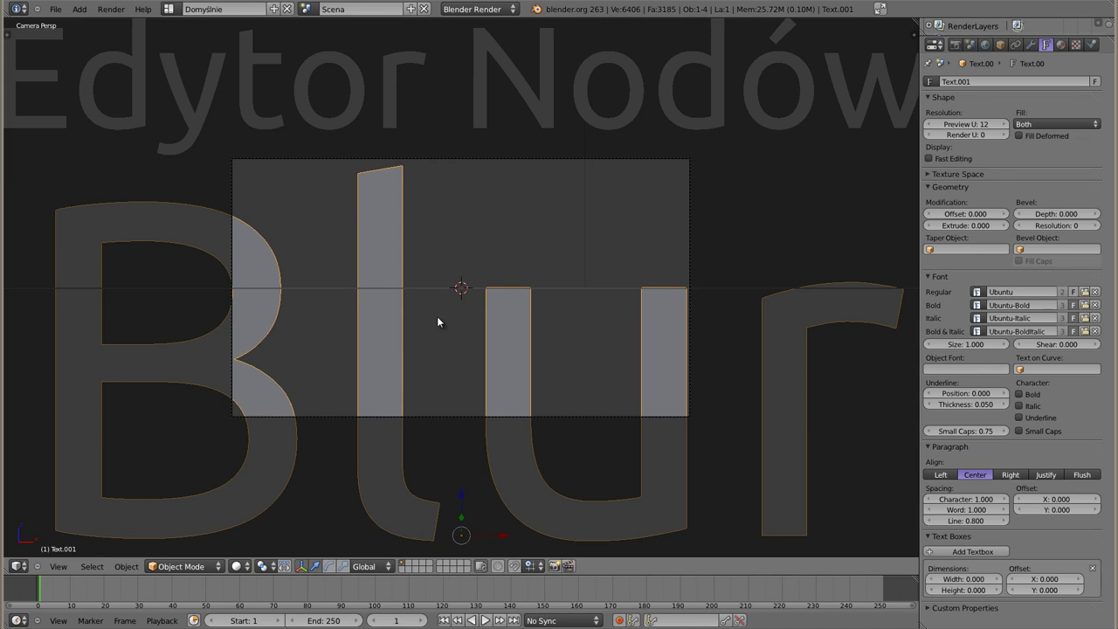
{"action": "right_click", "coordinate": [464, 160]}
{"action": "key", "text": "KP_0"}
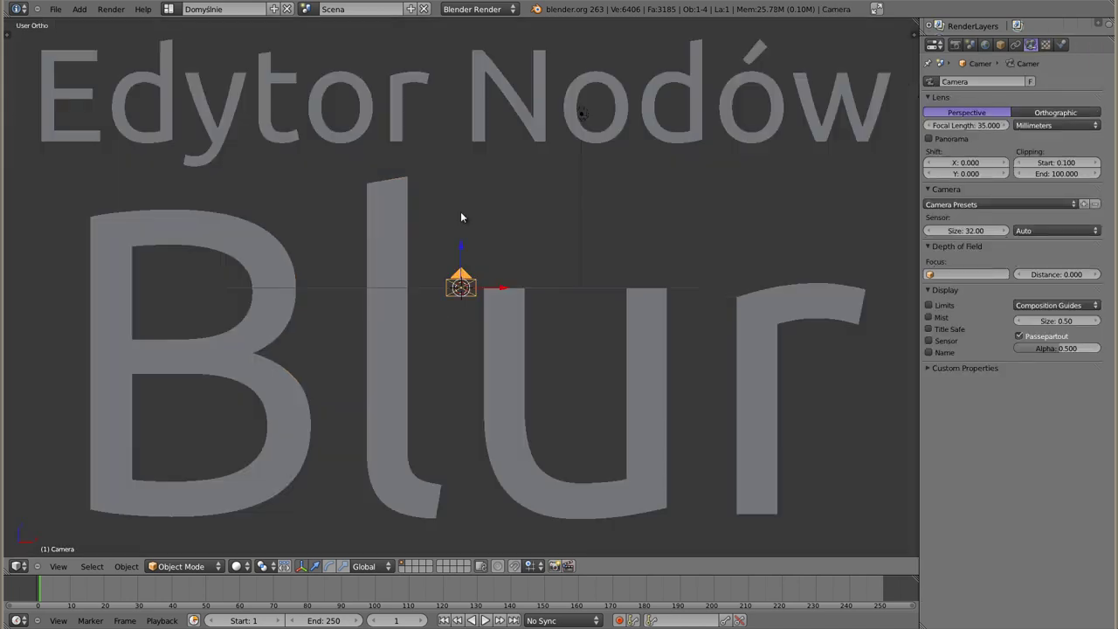
{"action": "key", "text": "KP_0"}
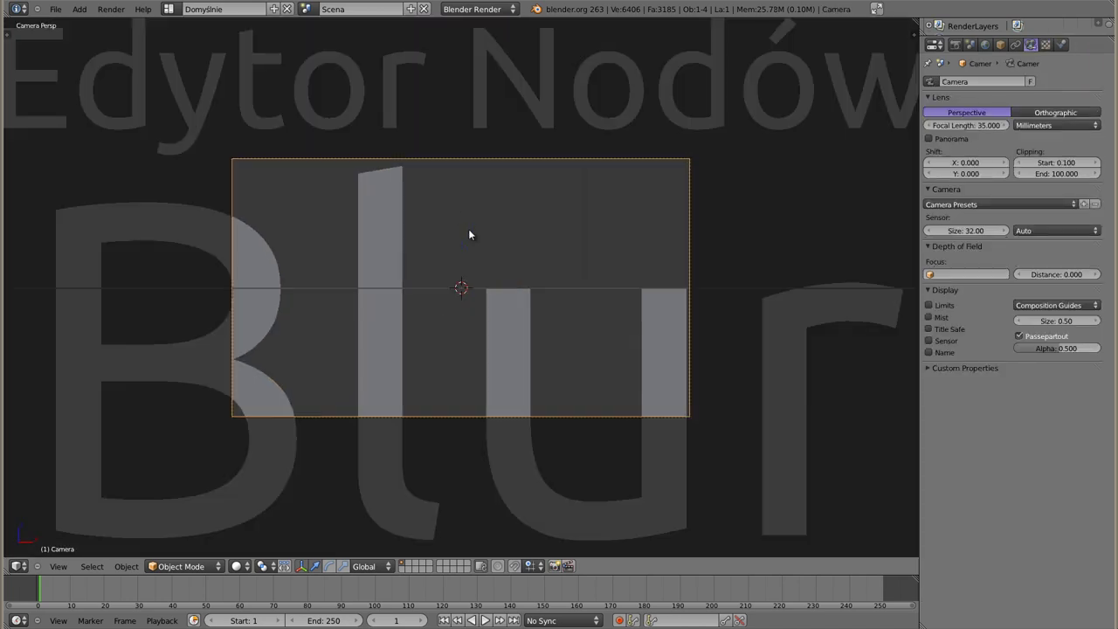
{"action": "key", "text": "g"}
{"action": "key", "text": "z"}
{"action": "key", "text": "z"}
{"action": "left_click", "coordinate": [486, 387]}
Move the lamp along its Y axis and render the scene with F12
{"action": "right_click", "coordinate": [504, 232]}
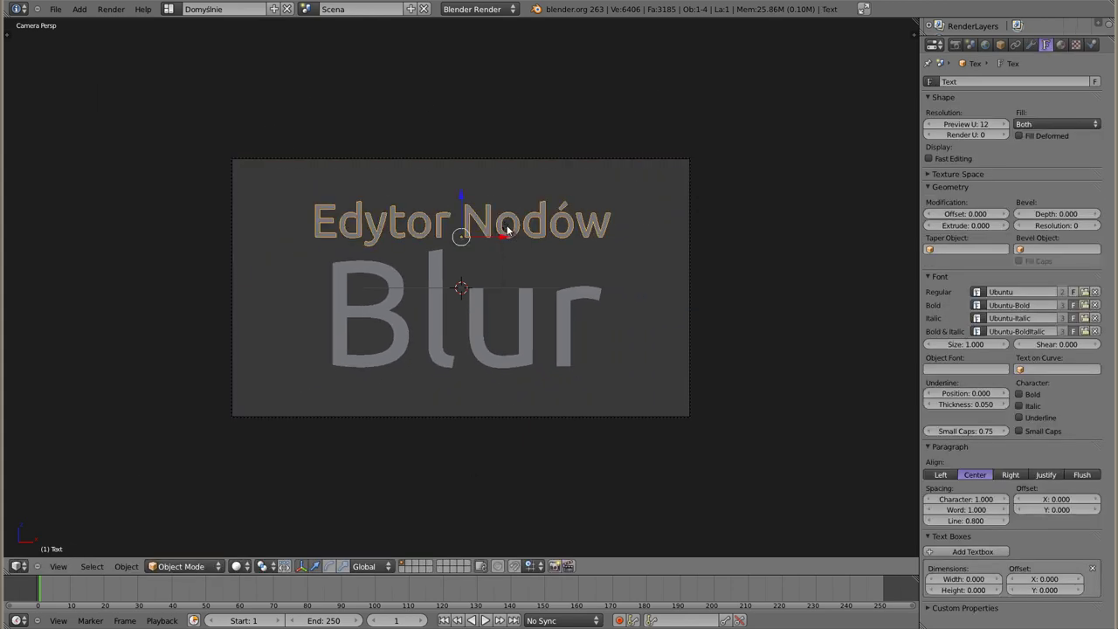
{"action": "right_click", "coordinate": [508, 230]}
{"action": "mouse_move", "coordinate": [556, 262]}
{"action": "middle_mouse_down"}
{"action": "mouse_move", "coordinate": [321, 362]}
{"action": "mouse_move", "coordinate": [561, 137]}
{"action": "middle_mouse_up"}
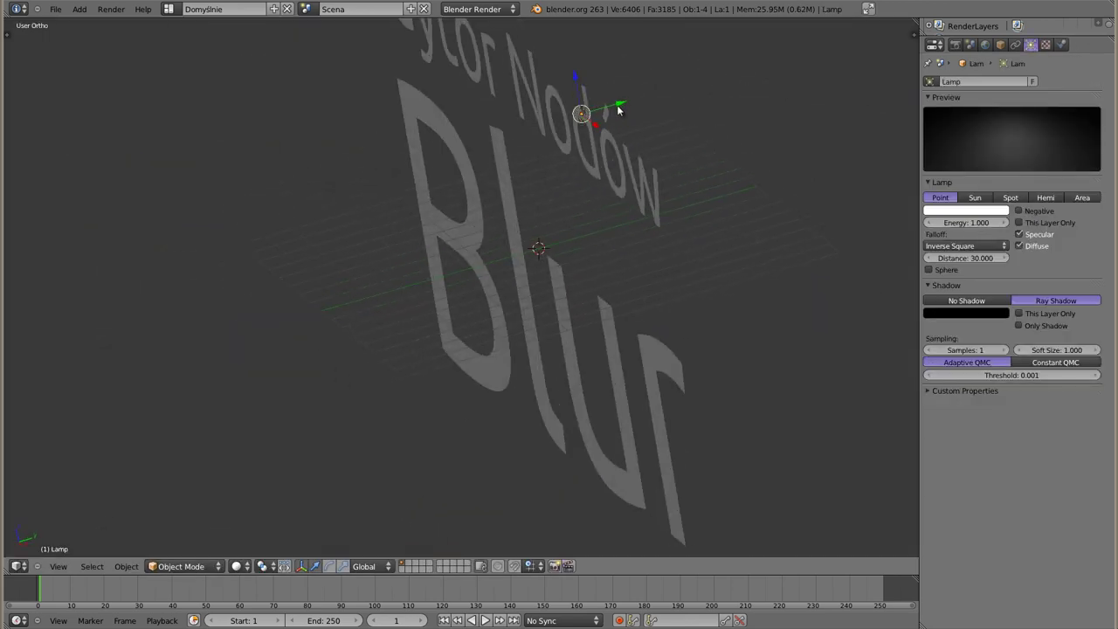
{"action": "left_click_drag", "start_coordinate": [618, 110], "coordinate": [492, 145]}
{"action": "key", "text": "F12"}
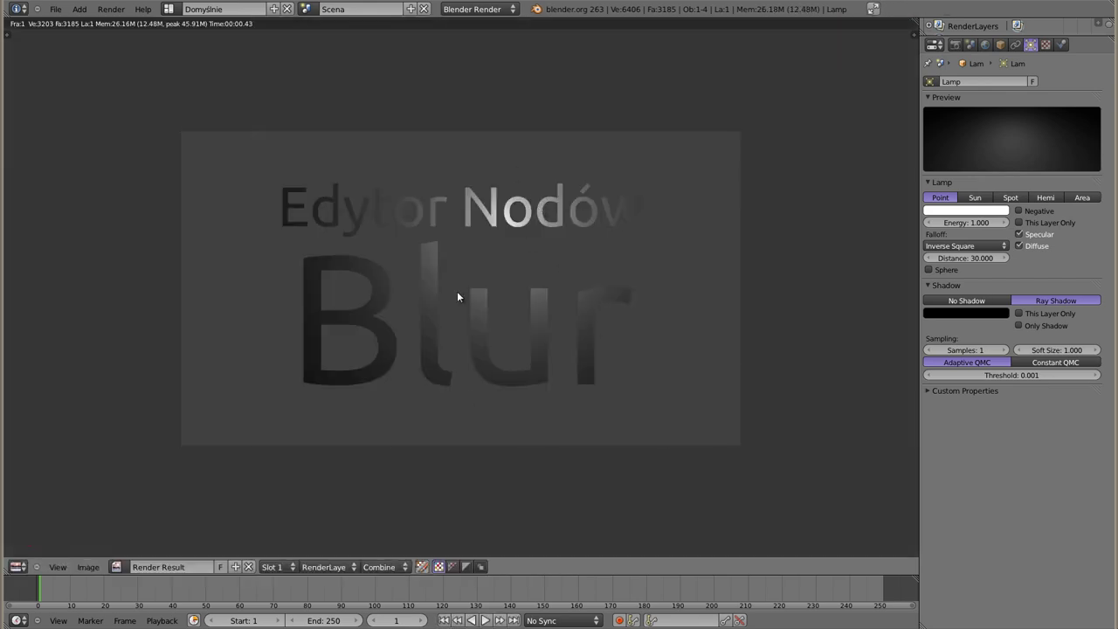
Open the compositing Node Editor with Use Nodes on, spreading out the Render Layers and Composite nodes
{"action": "key", "text": "Escape"}
{"action": "key", "text": "shift+F3"}
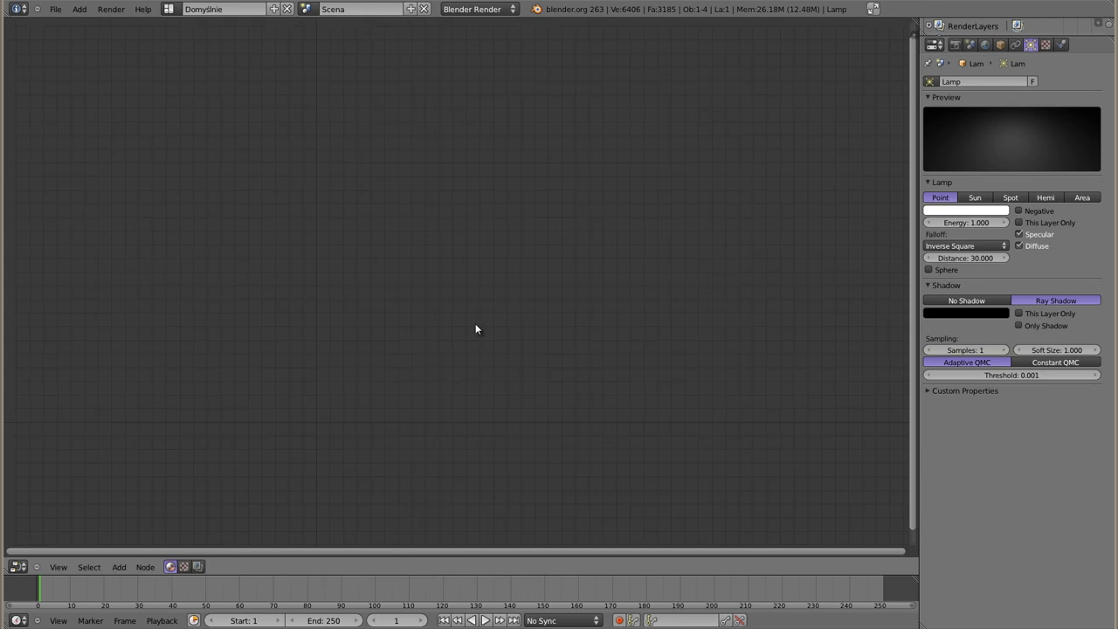
{"action": "left_click", "coordinate": [198, 566]}
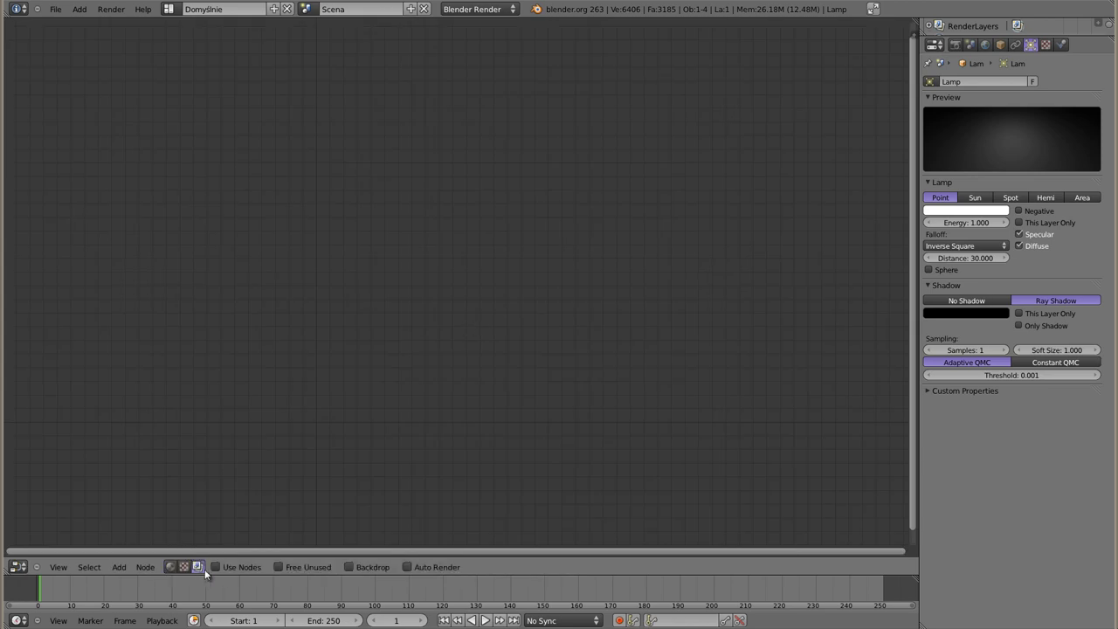
{"action": "left_click", "coordinate": [219, 567]}
{"action": "mouse_move", "coordinate": [364, 204]}
{"action": "left_mouse_down"}
{"action": "mouse_move", "coordinate": [234, 105]}
{"action": "mouse_move", "coordinate": [170, 94]}
{"action": "left_mouse_up"}
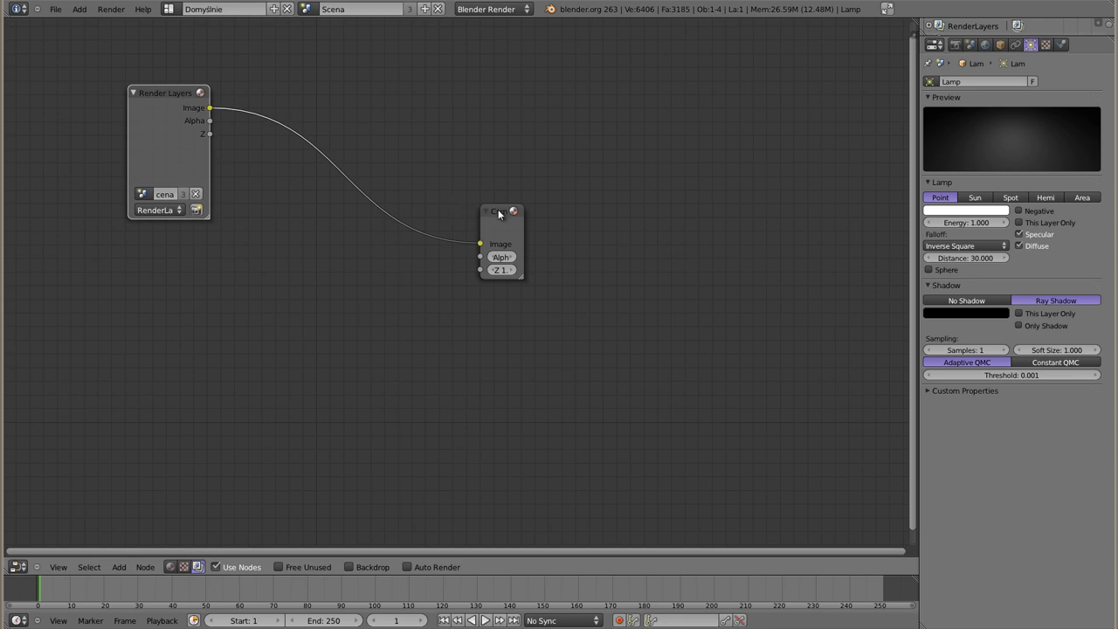
{"action": "left_click_drag", "start_coordinate": [506, 213], "coordinate": [648, 72]}
Add a Flat Blur filter node, widen it and place it up-left; undo the Composite resize
{"action": "key", "text": "shift+a"}
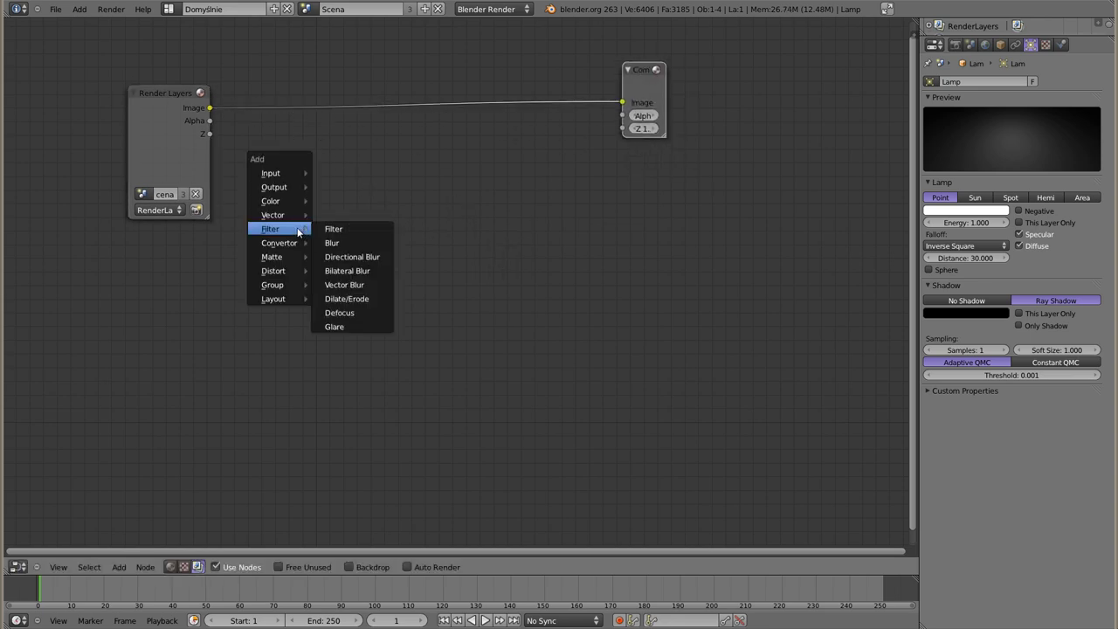
{"action": "left_click", "coordinate": [333, 243]}
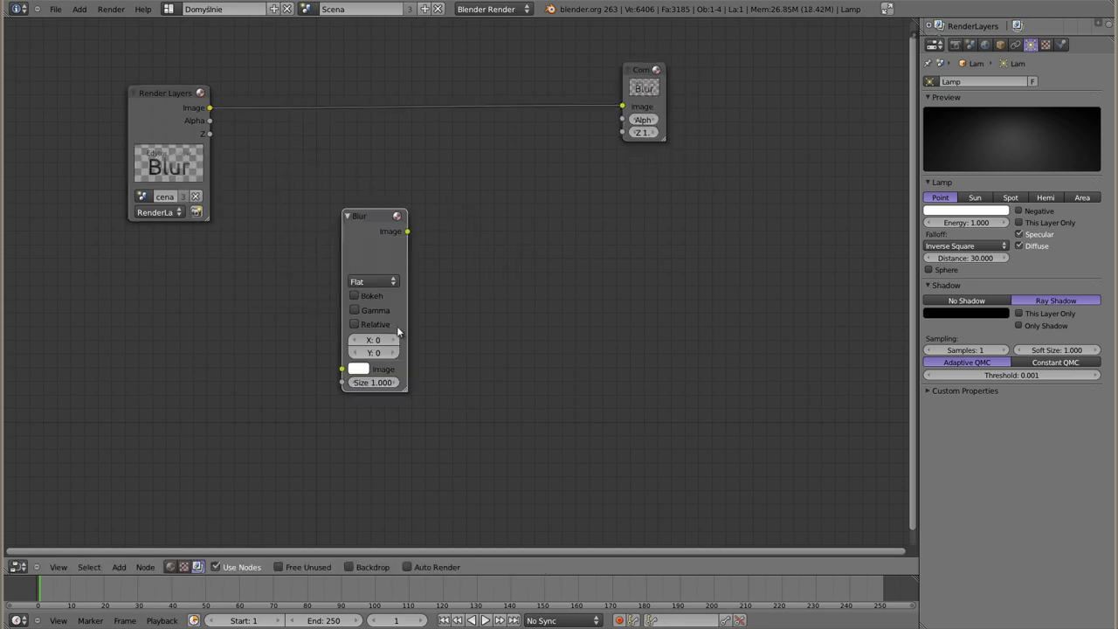
{"action": "left_click_drag", "start_coordinate": [405, 394], "coordinate": [452, 492]}
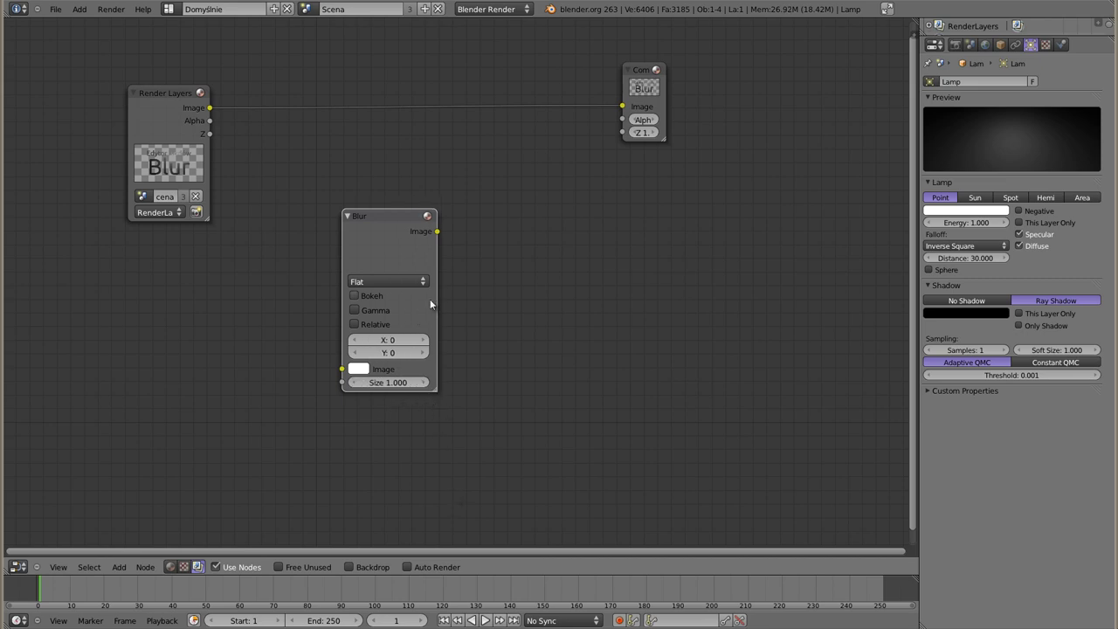
{"action": "left_click_drag", "start_coordinate": [383, 215], "coordinate": [305, 157]}
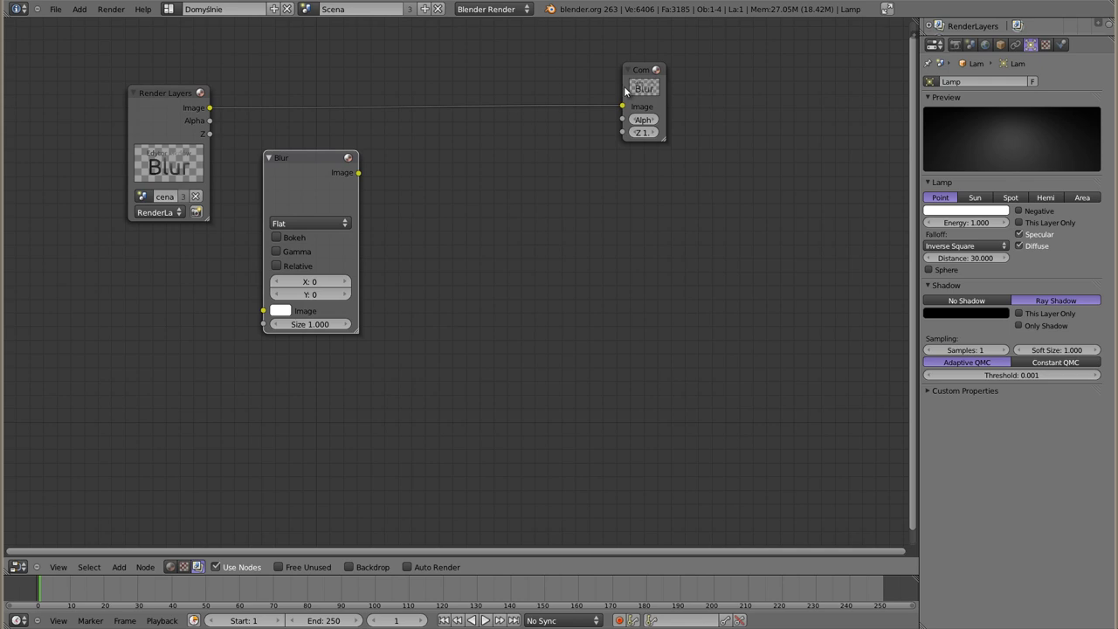
{"action": "left_click_drag", "start_coordinate": [665, 139], "coordinate": [750, 141]}
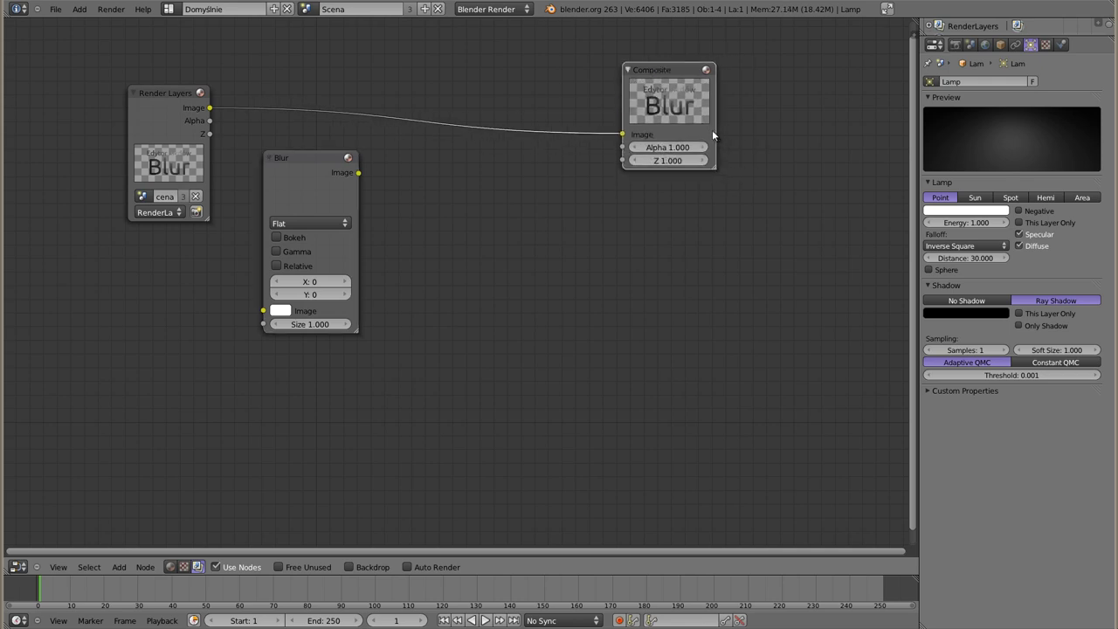
{"action": "key", "text": "ctrl+z"}
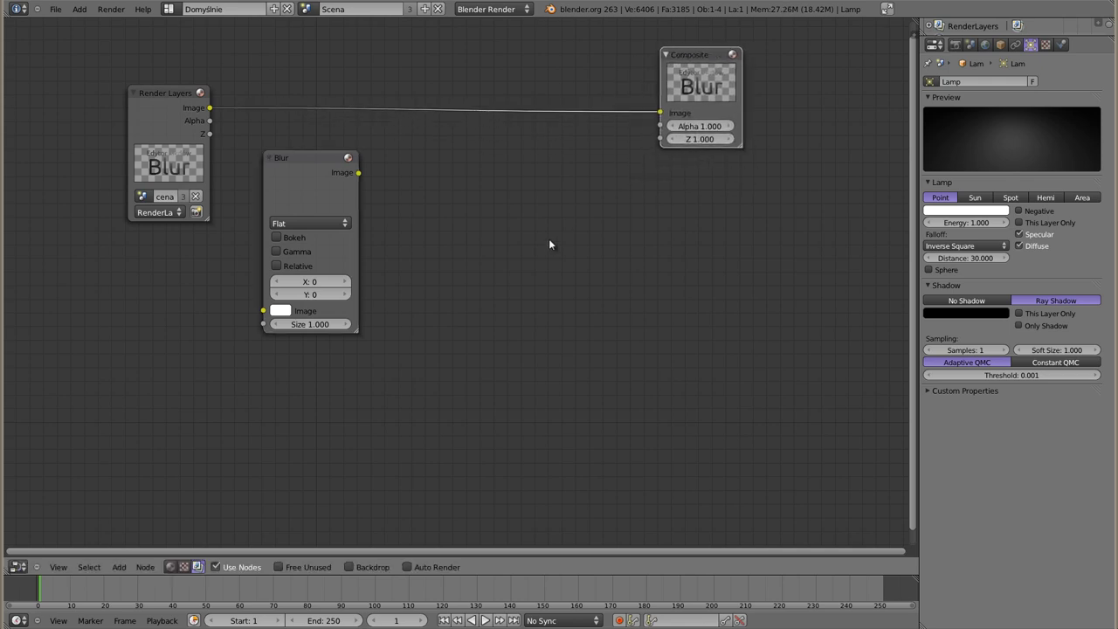
Add a Viewer node fed by the Blur output, enlarge it and place it below Composite
{"action": "left_click", "coordinate": [311, 158], "text": "ctrl+shift"}
{"action": "left_click_drag", "start_coordinate": [458, 227], "coordinate": [501, 260]}
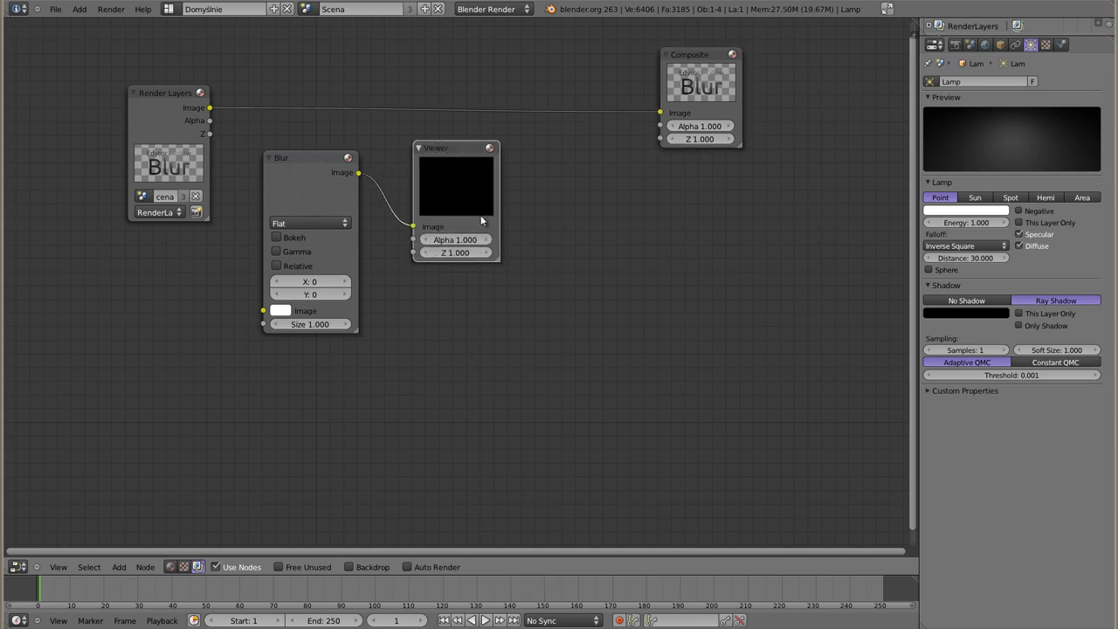
{"action": "mouse_move", "coordinate": [466, 147]}
{"action": "left_mouse_down"}
{"action": "mouse_move", "coordinate": [661, 186]}
{"action": "mouse_move", "coordinate": [718, 164]}
{"action": "left_mouse_up"}
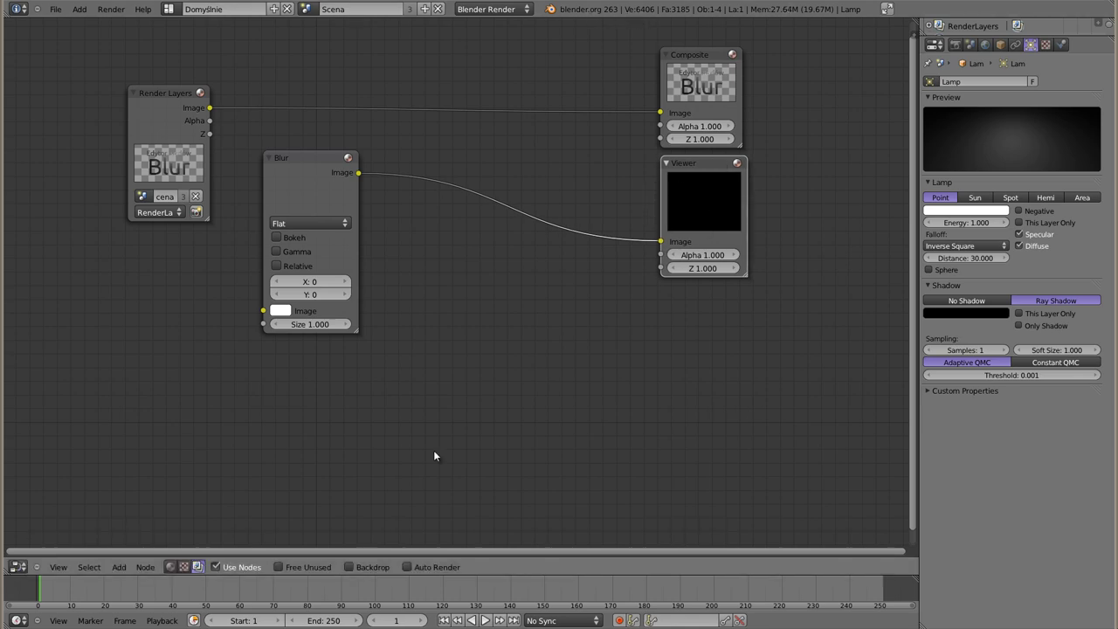
Show the viewer backdrop in the lower right and link the Render Layers Image into Blur
{"action": "left_click", "coordinate": [349, 567]}
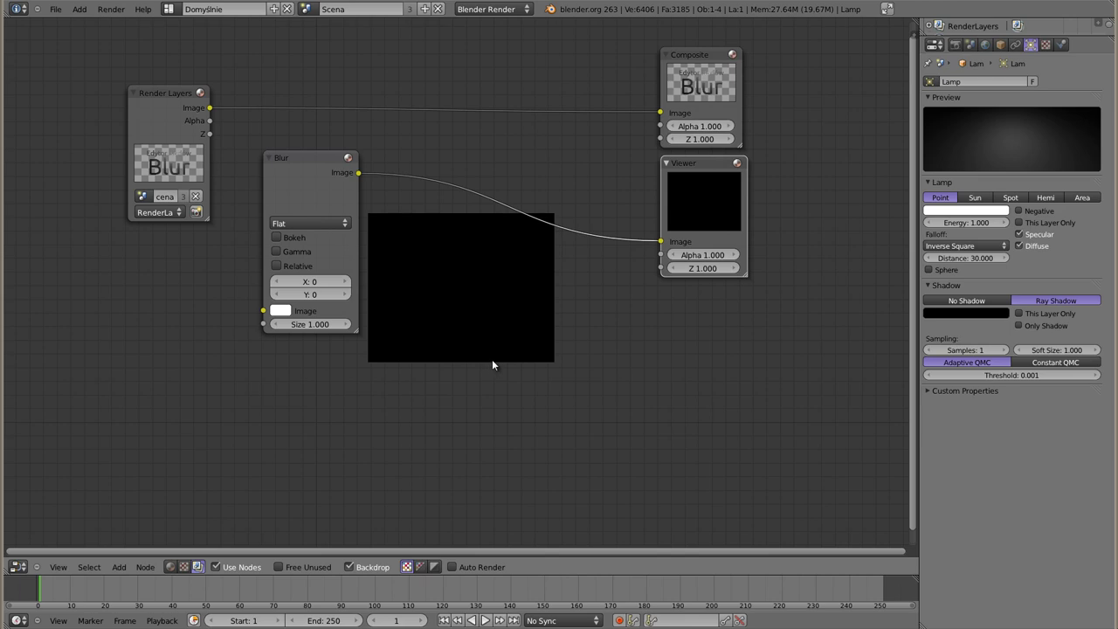
{"action": "mouse_move", "coordinate": [461, 332]}
{"action": "middle_mouse_down", "text": "alt"}
{"action": "mouse_move", "coordinate": [556, 392]}
{"action": "mouse_move", "coordinate": [630, 384]}
{"action": "middle_mouse_up", "text": "alt"}
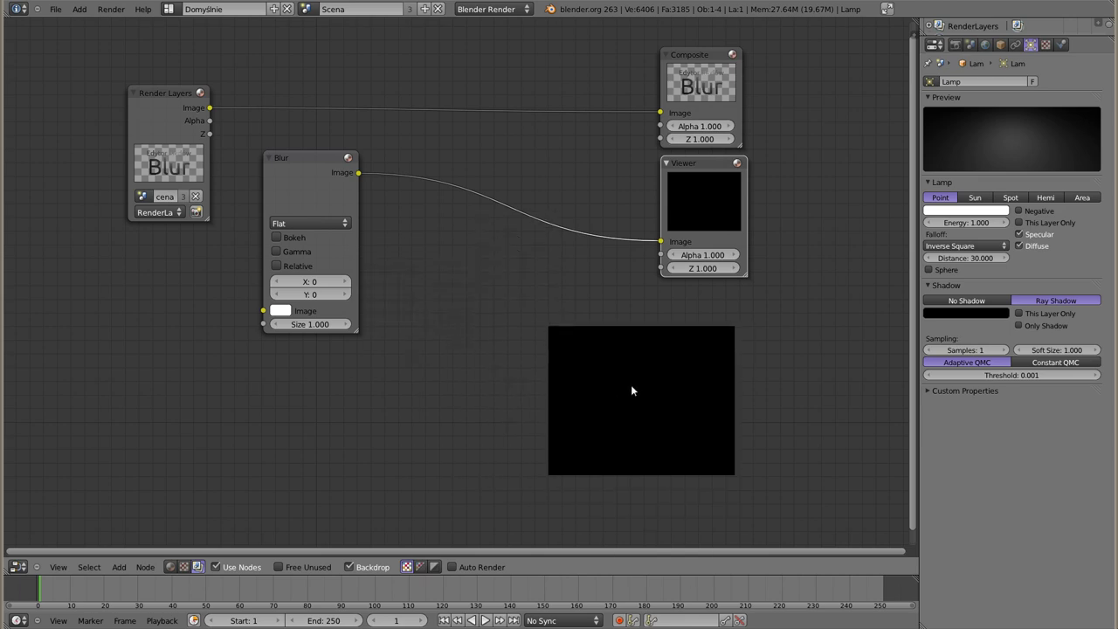
{"action": "mouse_move", "coordinate": [210, 108]}
{"action": "left_mouse_down"}
{"action": "mouse_move", "coordinate": [245, 318]}
{"action": "mouse_move", "coordinate": [262, 313]}
{"action": "left_mouse_up"}
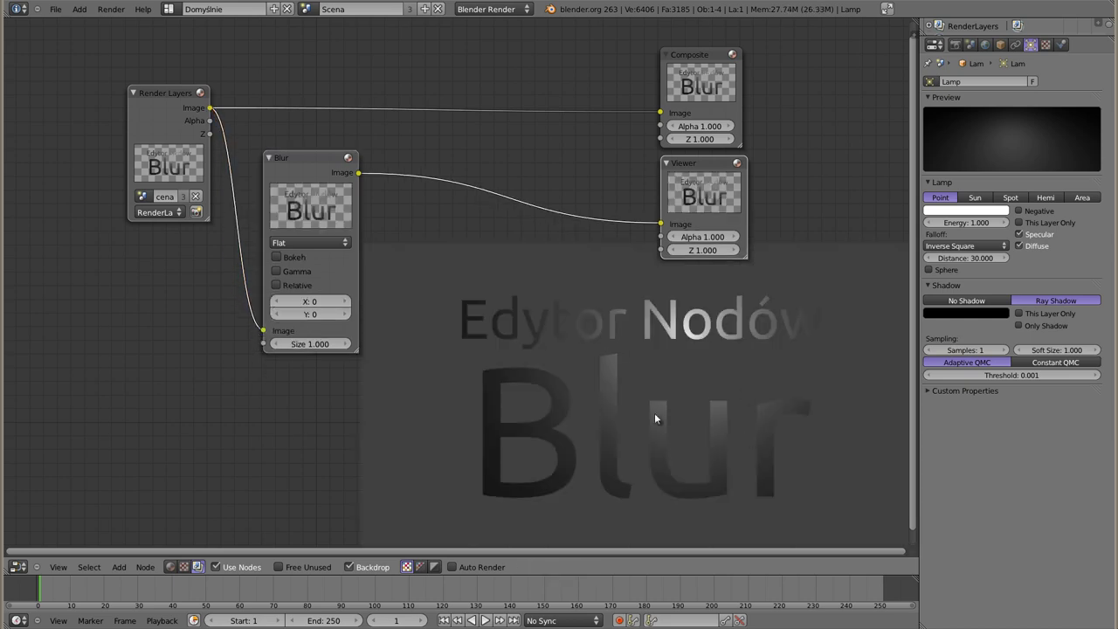
Keep the Blur filter on Flat and drag its X size up to 1023
{"action": "left_click_drag", "start_coordinate": [310, 154], "coordinate": [325, 130]}
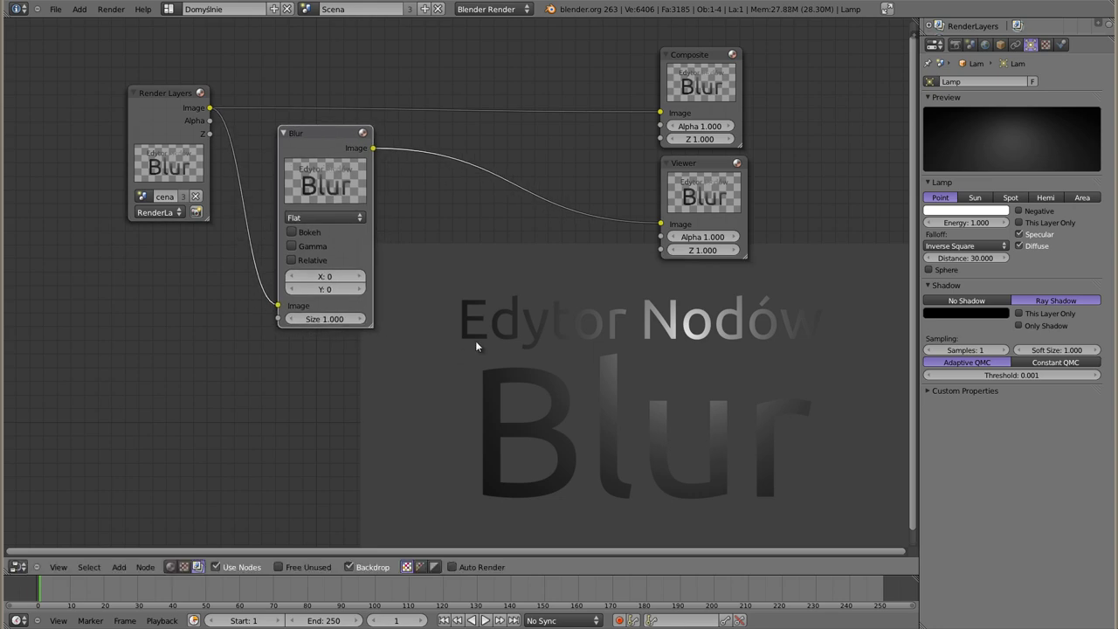
{"action": "left_click", "coordinate": [355, 218]}
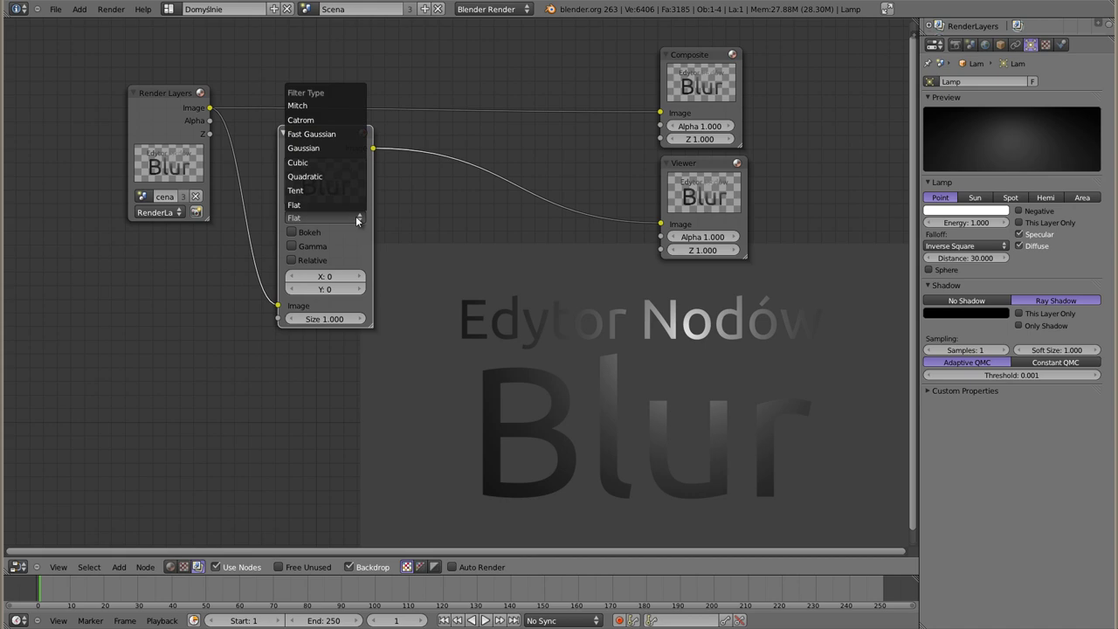
{"action": "left_click", "coordinate": [307, 204]}
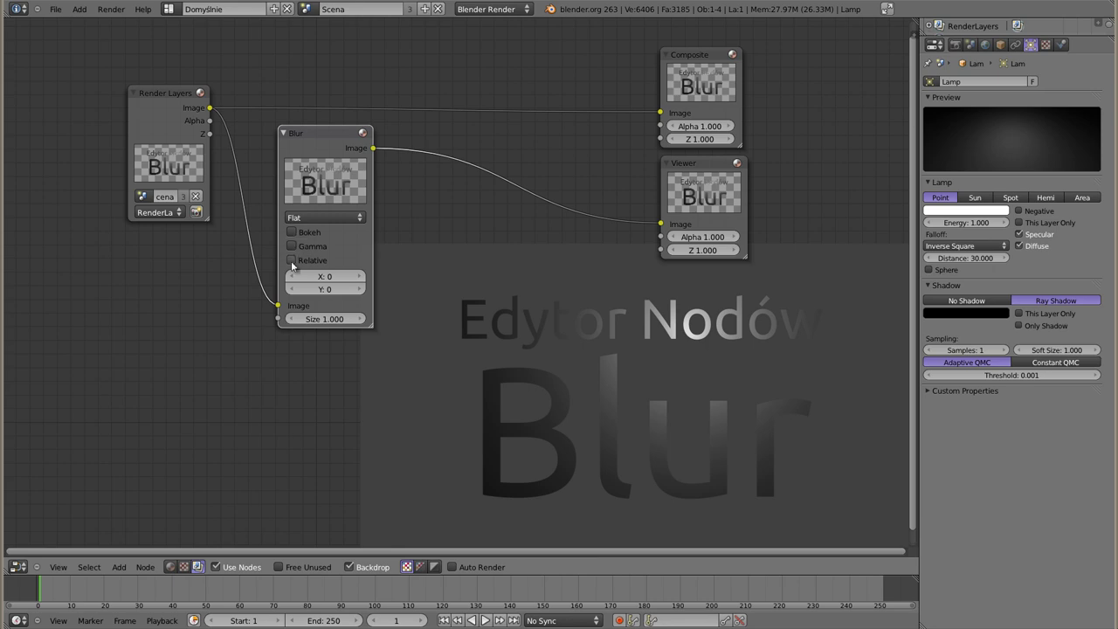
{"action": "left_click_drag", "start_coordinate": [324, 276], "coordinate": [524, 276]}
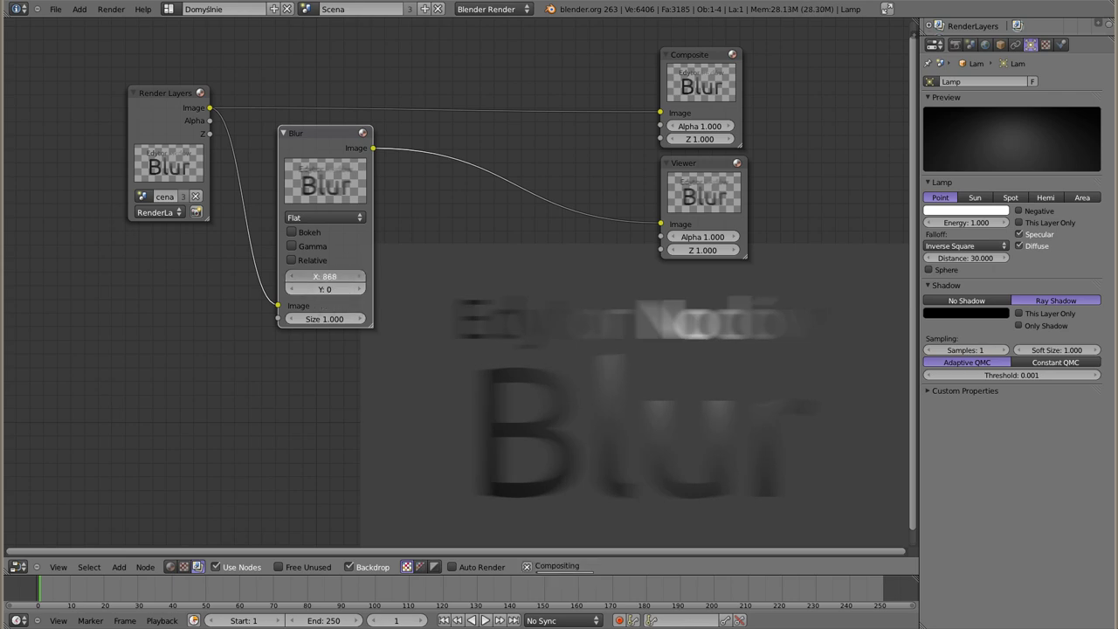
{"action": "left_click_drag", "start_coordinate": [324, 276], "coordinate": [686, 413]}
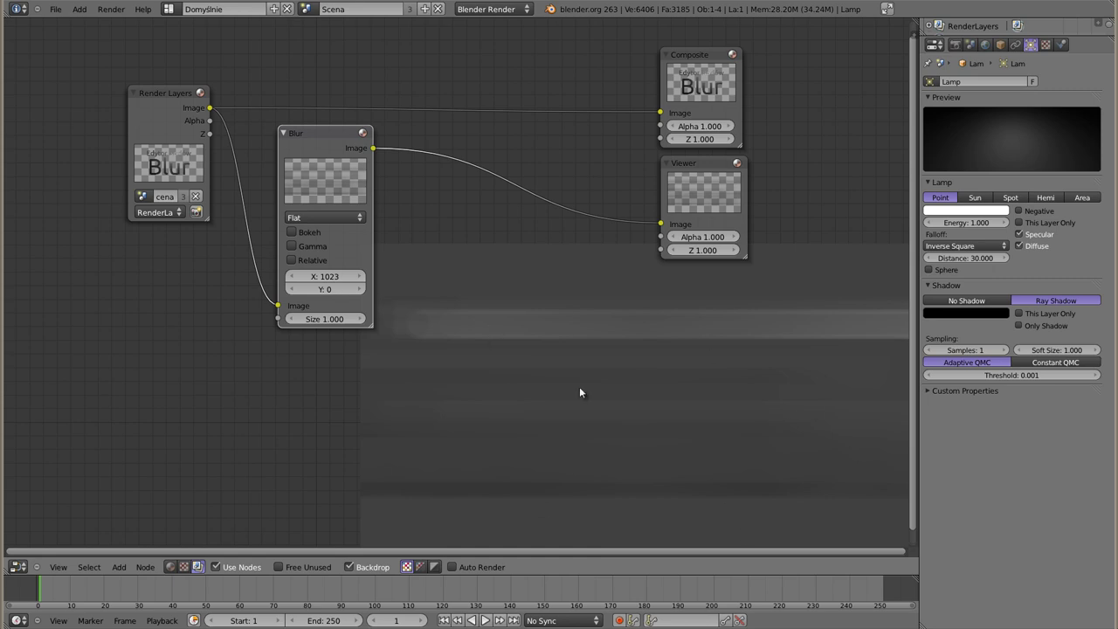
Enter an X blur of 10, drag it up to 91, and leave Gamma unchecked
{"action": "left_click", "coordinate": [342, 276]}
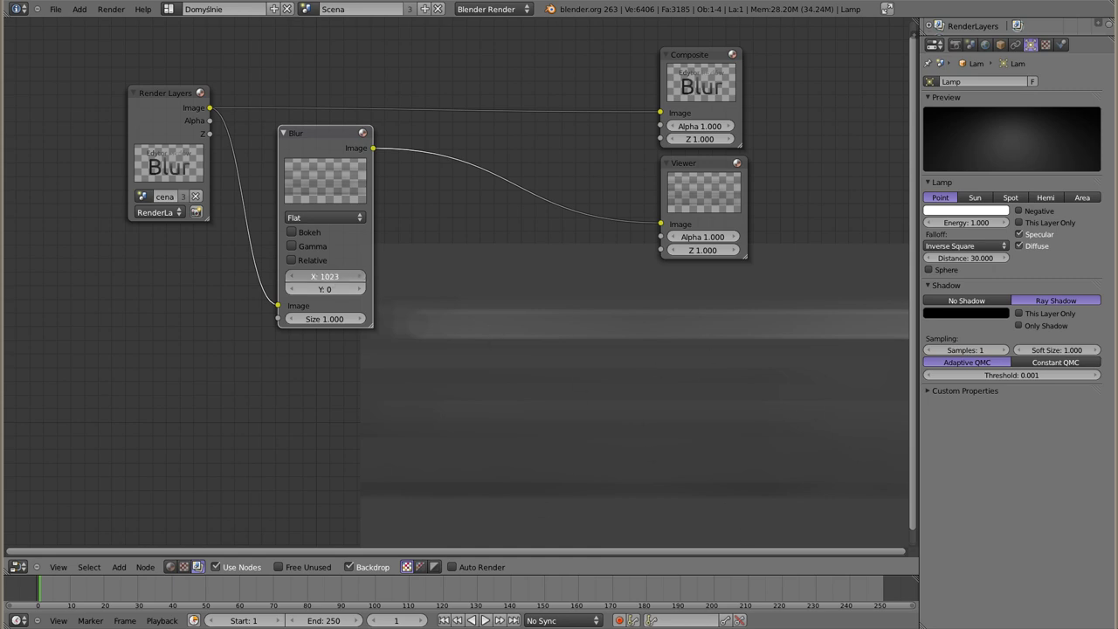
{"action": "type", "text": "10"}
{"action": "key", "text": "Return"}
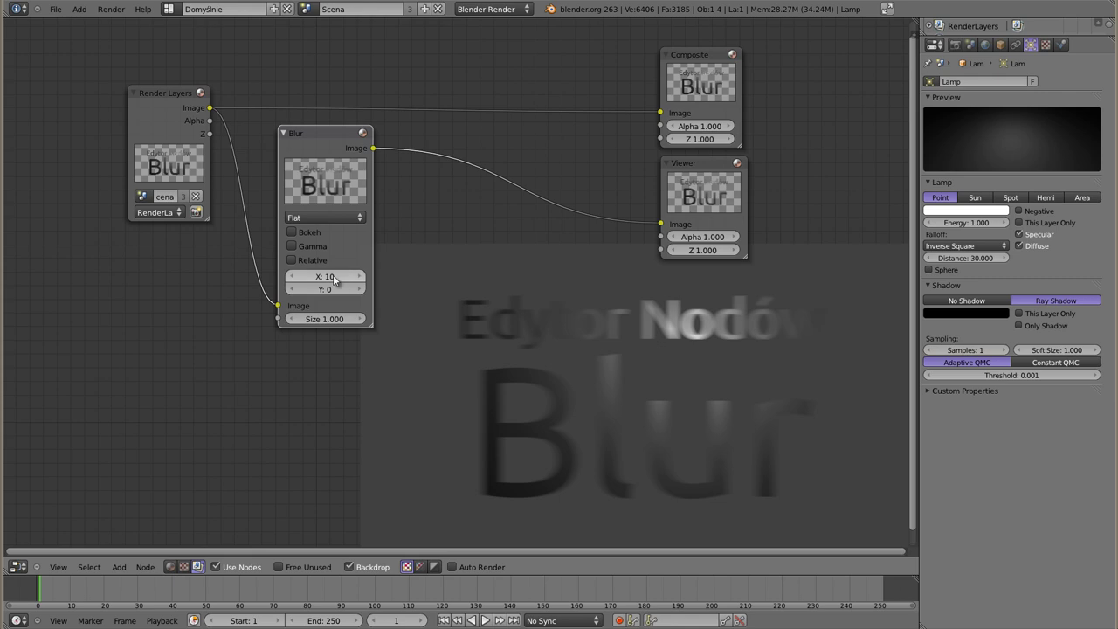
{"action": "mouse_move", "coordinate": [329, 277]}
{"action": "left_mouse_down"}
{"action": "mouse_move", "coordinate": [358, 278]}
{"action": "mouse_move", "coordinate": [345, 277]}
{"action": "left_mouse_up"}
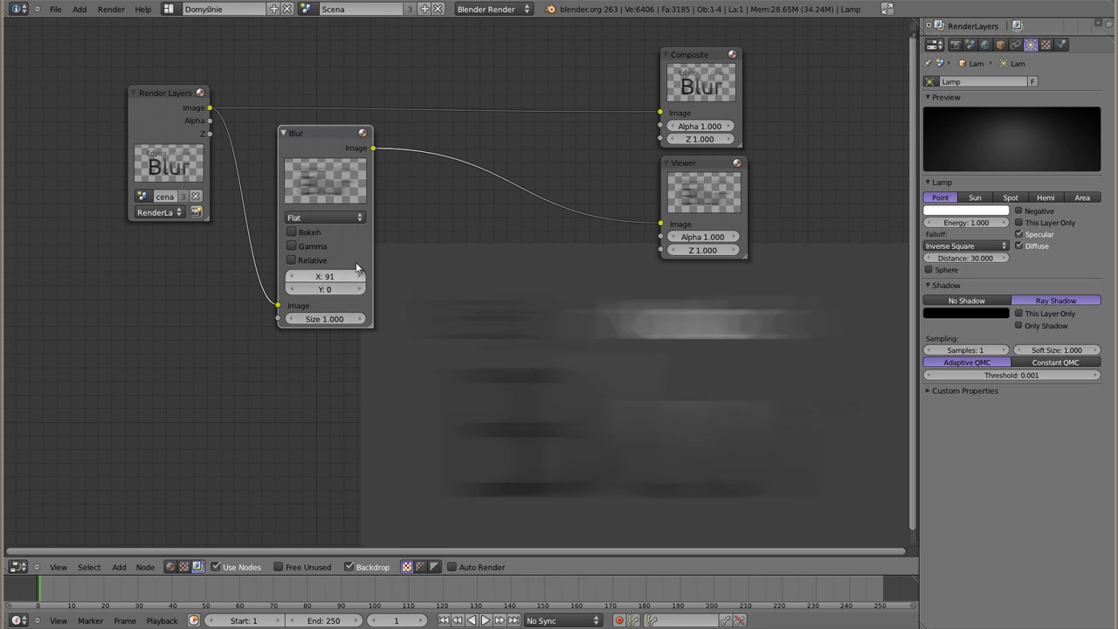
{"action": "left_click", "coordinate": [293, 246]}
{"action": "left_click", "coordinate": [291, 246]}
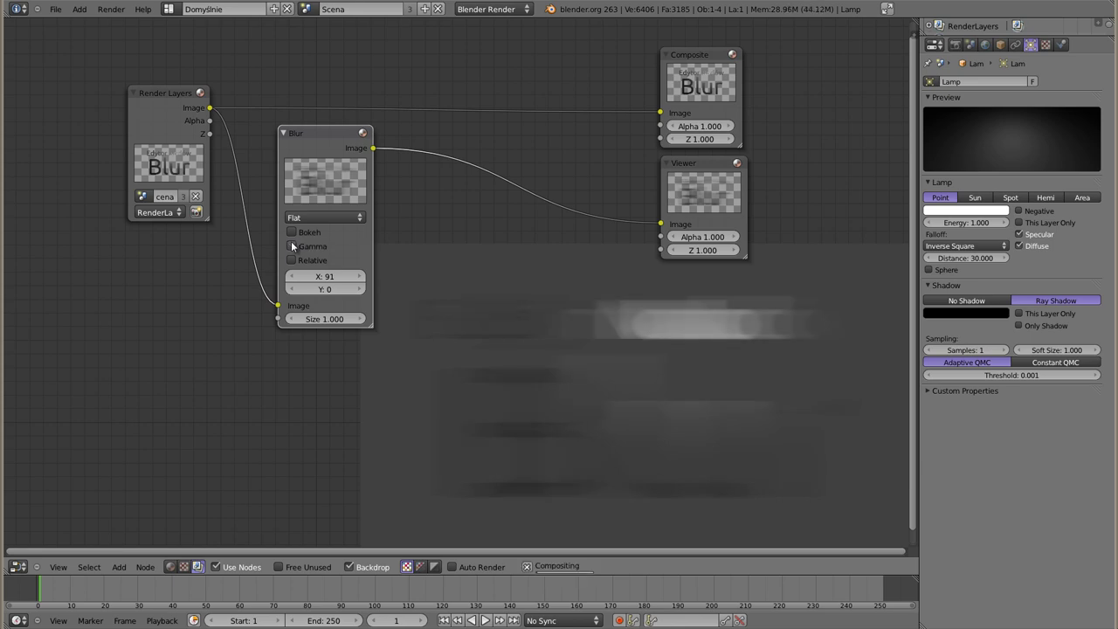
Move the Blur node down-left and the Render Layers node to the top-left
{"action": "left_click", "coordinate": [291, 246]}
{"action": "middle_click_drag", "start_coordinate": [648, 387], "coordinate": [540, 367], "text": "alt"}
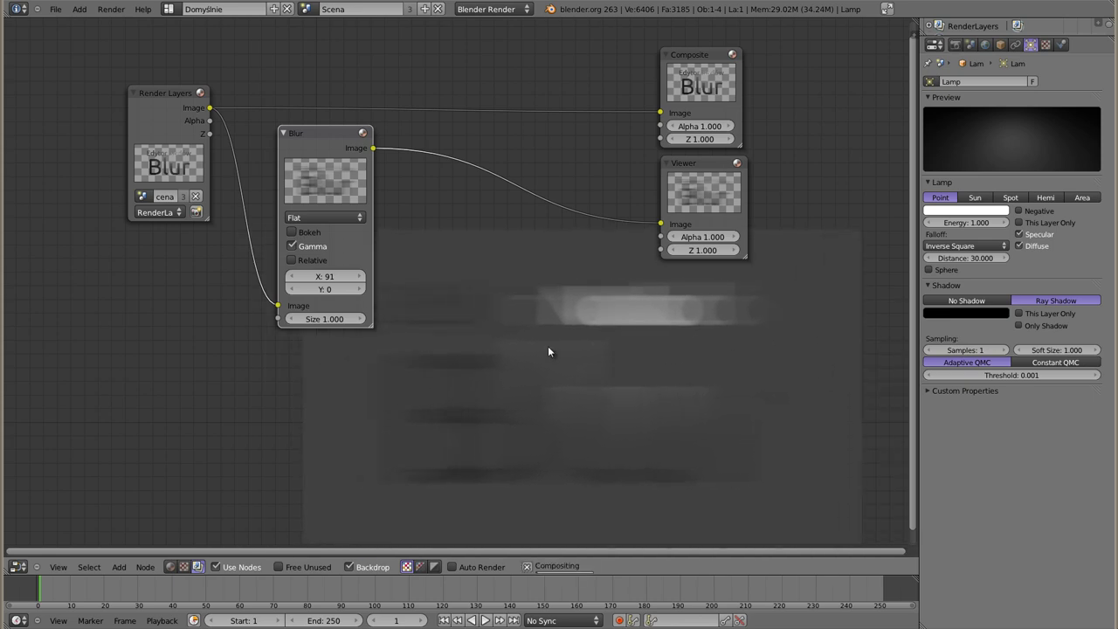
{"action": "mouse_move", "coordinate": [315, 137]}
{"action": "left_mouse_down"}
{"action": "mouse_move", "coordinate": [138, 251]}
{"action": "mouse_move", "coordinate": [165, 253]}
{"action": "left_mouse_up"}
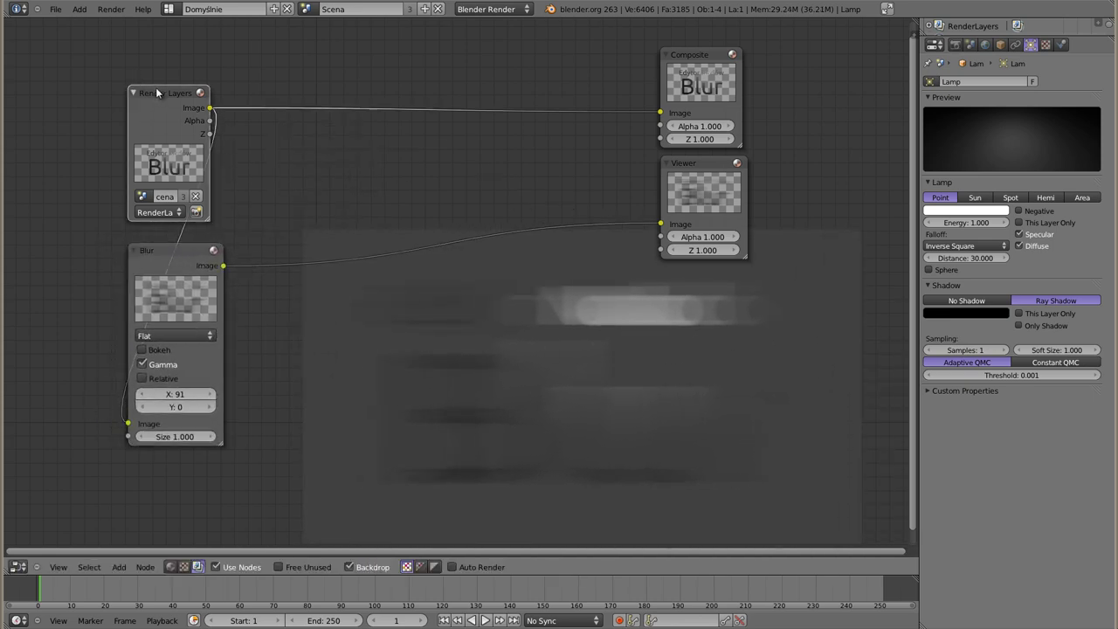
{"action": "left_click_drag", "start_coordinate": [138, 93], "coordinate": [62, 24]}
Raise the Blur X size to 400 with Bokeh and Gamma off, and move the Blur node back up
{"action": "mouse_move", "coordinate": [173, 393]}
{"action": "left_mouse_down"}
{"action": "mouse_move", "coordinate": [186, 398]}
{"action": "mouse_move", "coordinate": [160, 397]}
{"action": "mouse_move", "coordinate": [174, 397]}
{"action": "left_mouse_up"}
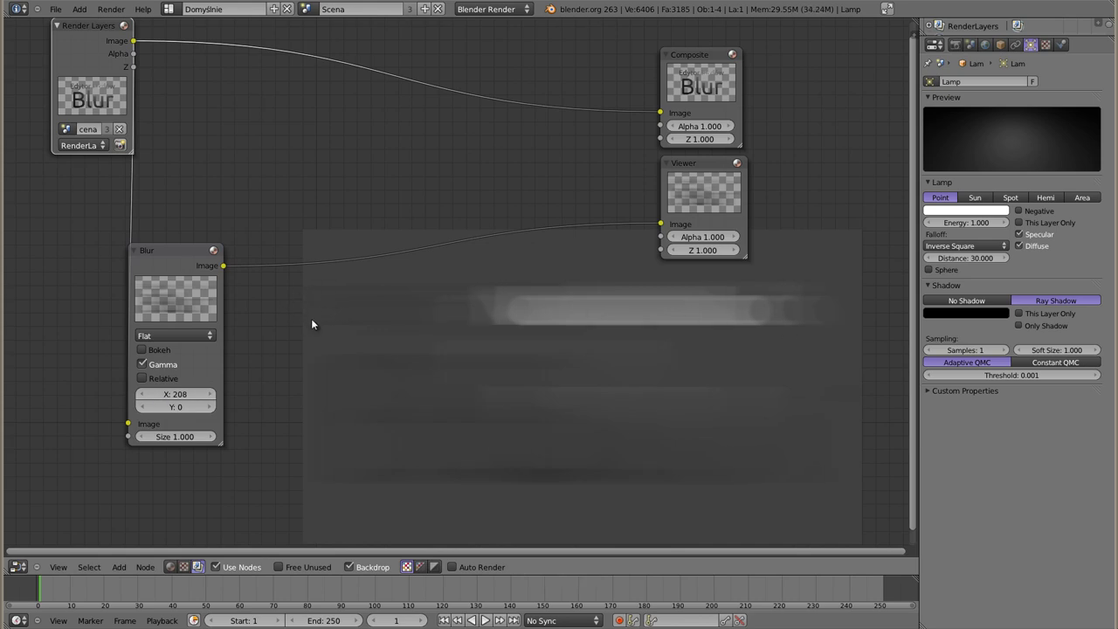
{"action": "left_click", "coordinate": [158, 351]}
{"action": "left_click_drag", "start_coordinate": [174, 394], "coordinate": [258, 393]}
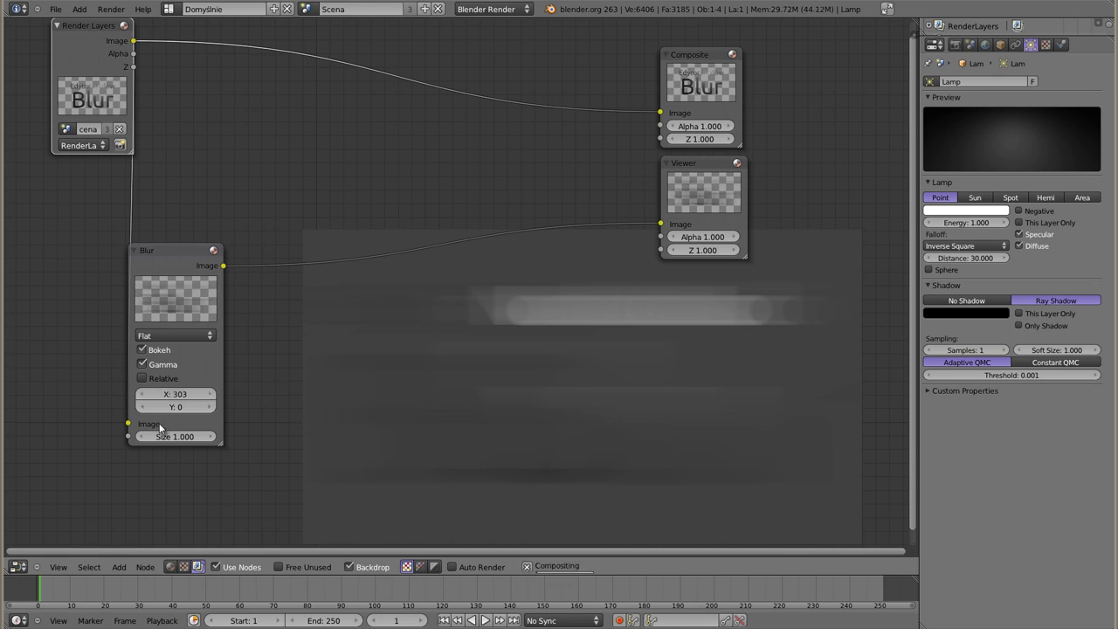
{"action": "left_click_drag", "start_coordinate": [175, 394], "coordinate": [260, 394]}
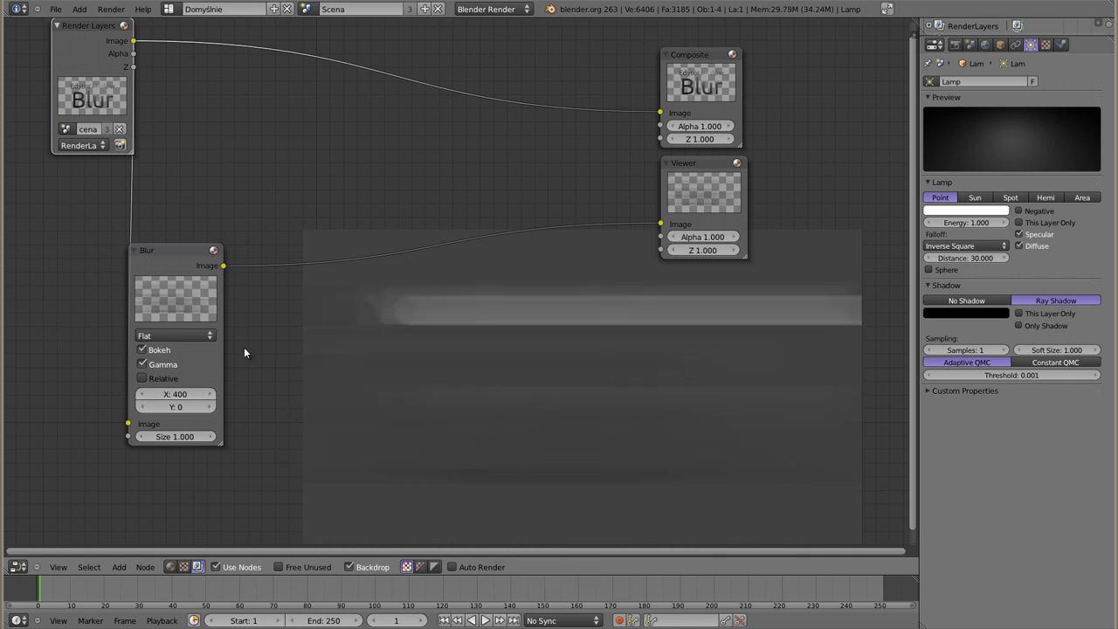
{"action": "left_click", "coordinate": [142, 349]}
{"action": "left_click", "coordinate": [140, 364]}
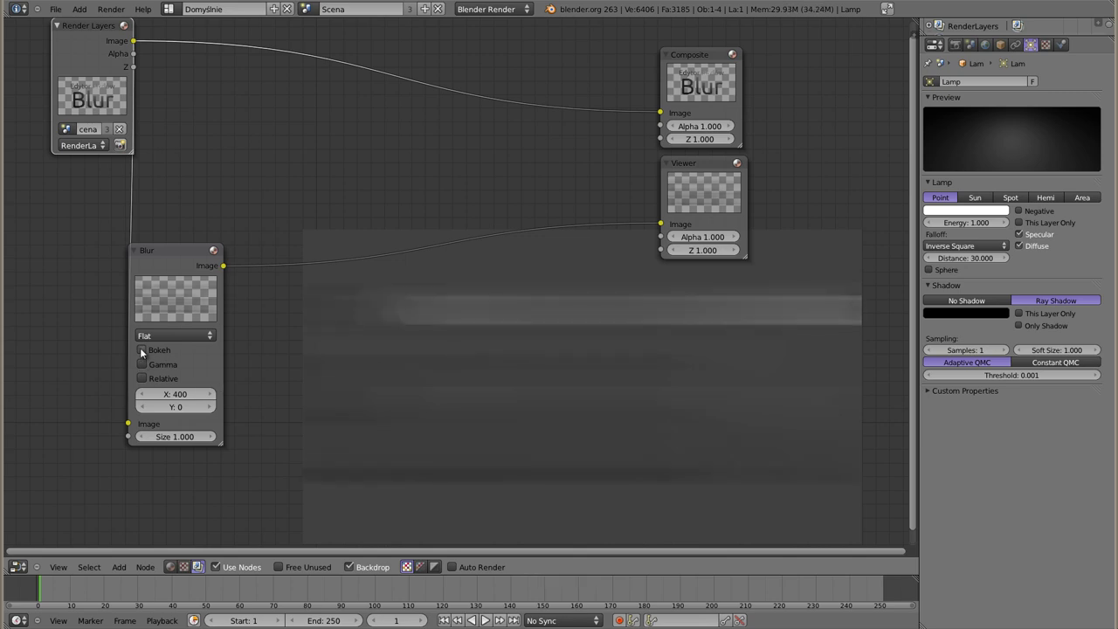
{"action": "left_click_drag", "start_coordinate": [183, 255], "coordinate": [247, 116]}
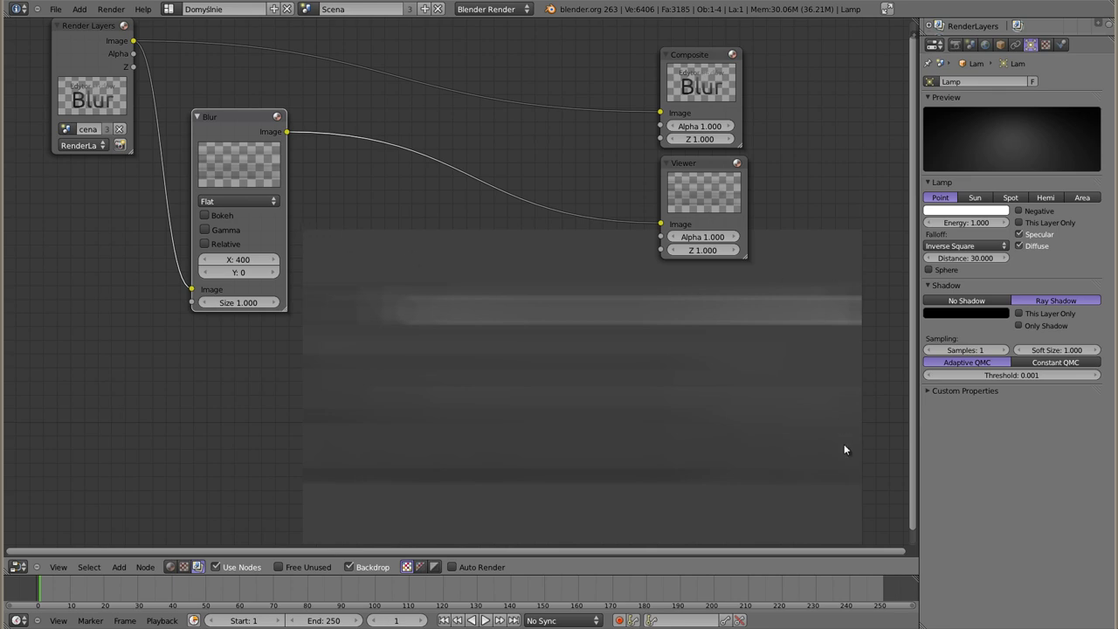
Switch the Blur node to Relative sizing and drag the relative X and Y values up
{"action": "left_click", "coordinate": [206, 245]}
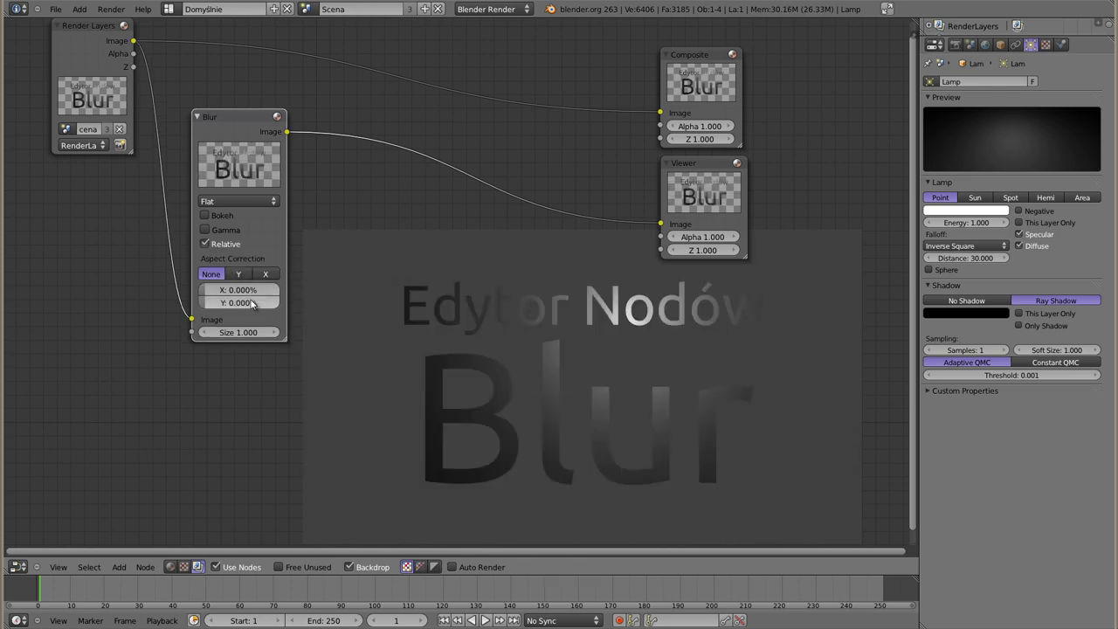
{"action": "left_click_drag", "start_coordinate": [236, 292], "coordinate": [317, 311]}
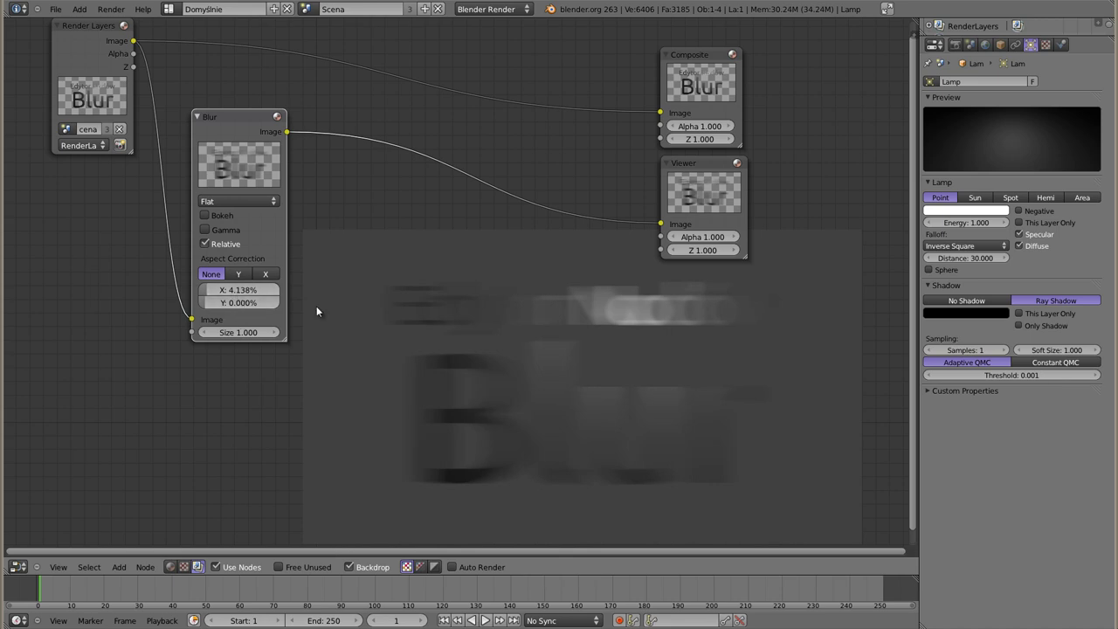
{"action": "left_click_drag", "start_coordinate": [222, 291], "coordinate": [245, 303]}
{"action": "left_click_drag", "start_coordinate": [246, 302], "coordinate": [251, 303]}
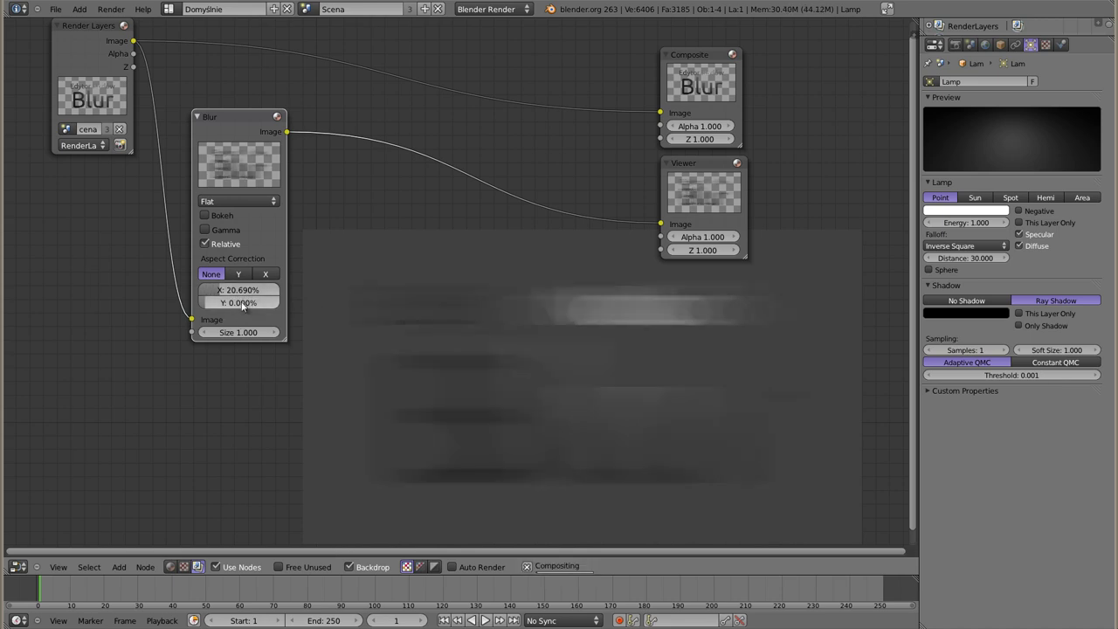
Set both relative blur sizes to 20% and aspect correction to Y
{"action": "left_click", "coordinate": [242, 291]}
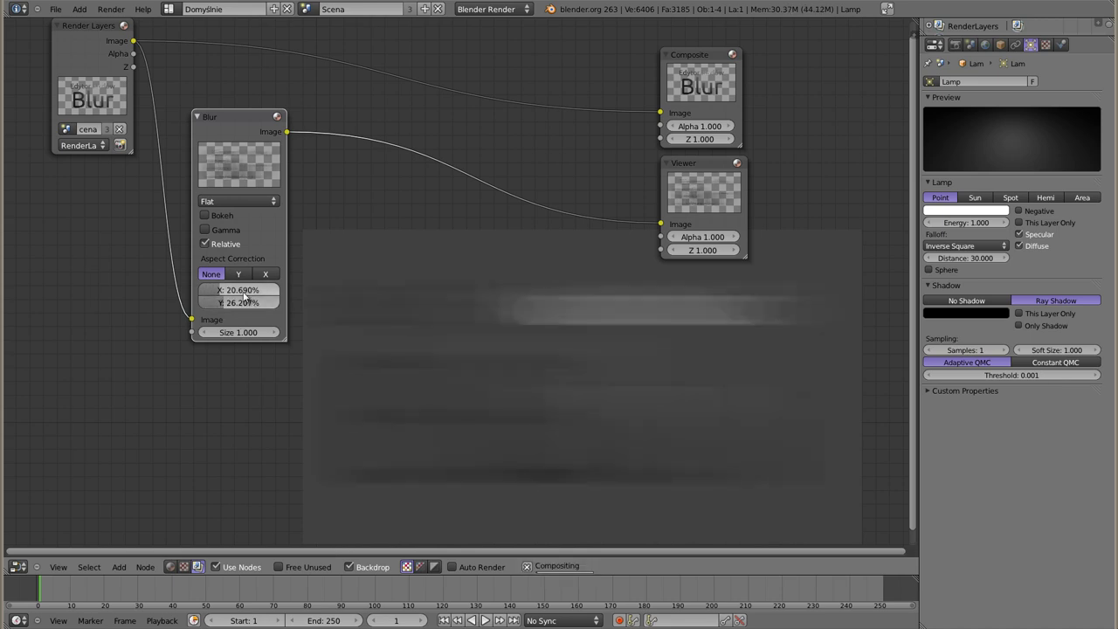
{"action": "type", "text": "20"}
{"action": "key", "text": "Return"}
{"action": "key", "text": "ctrl+c"}
{"action": "key", "text": "ctrl+v"}
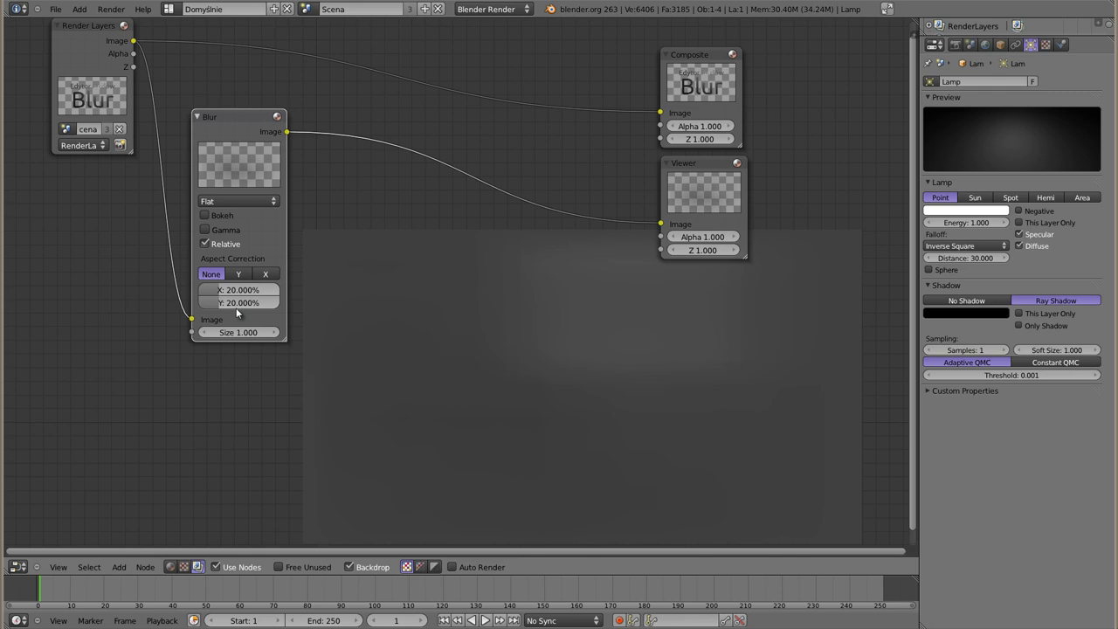
{"action": "middle_click_drag", "start_coordinate": [571, 380], "coordinate": [577, 362], "text": "alt"}
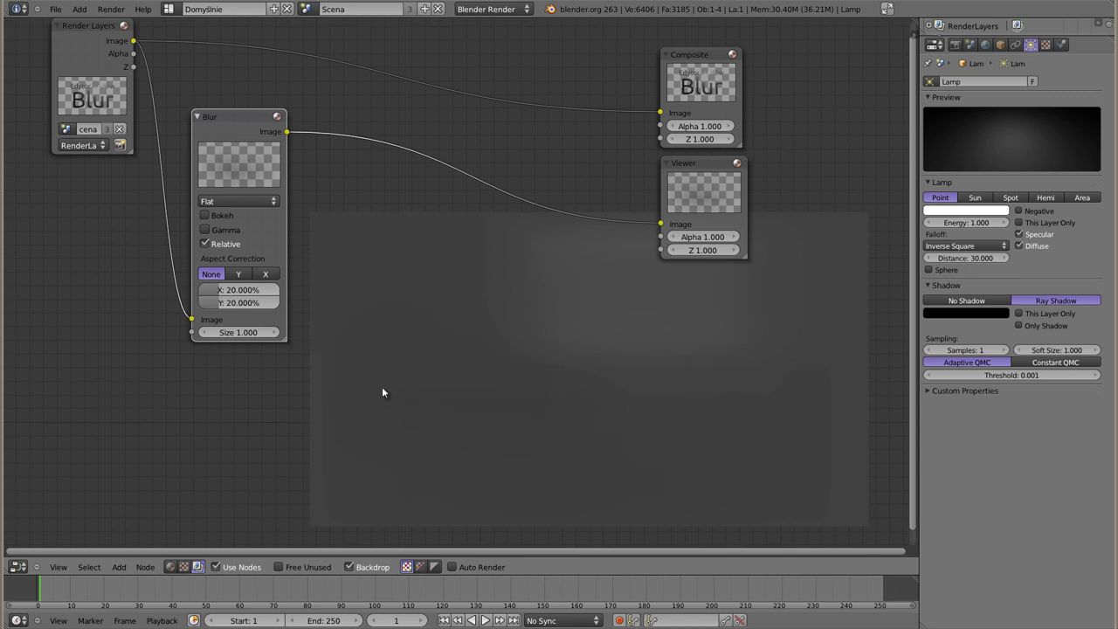
{"action": "left_click", "coordinate": [238, 274]}
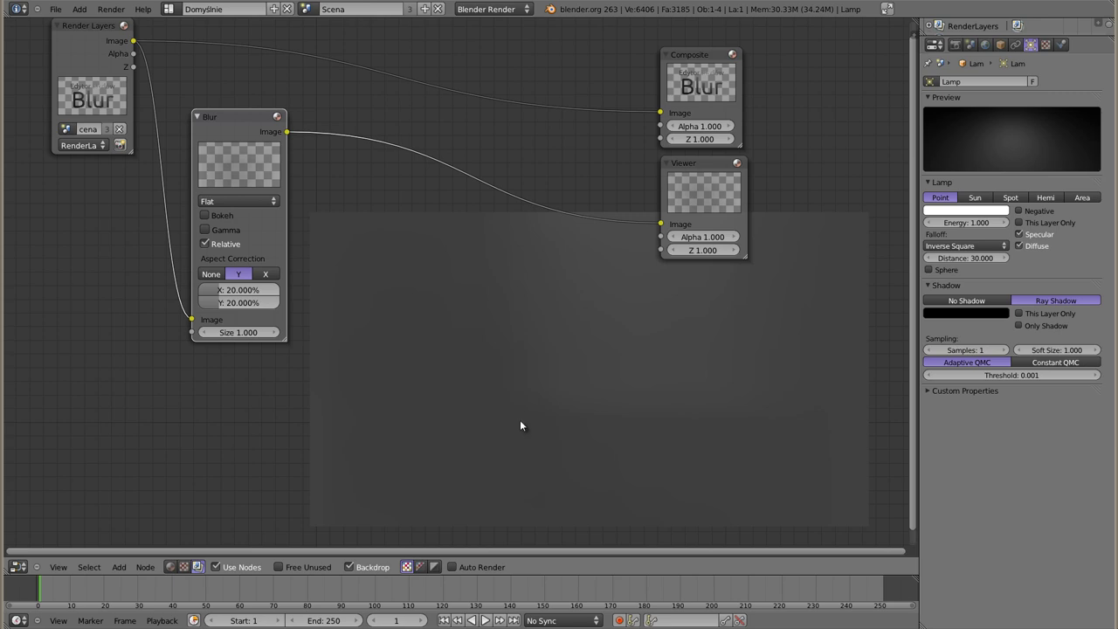
Switch aspect correction to X and lower the Blur Size to 0.600
{"action": "left_click", "coordinate": [266, 273]}
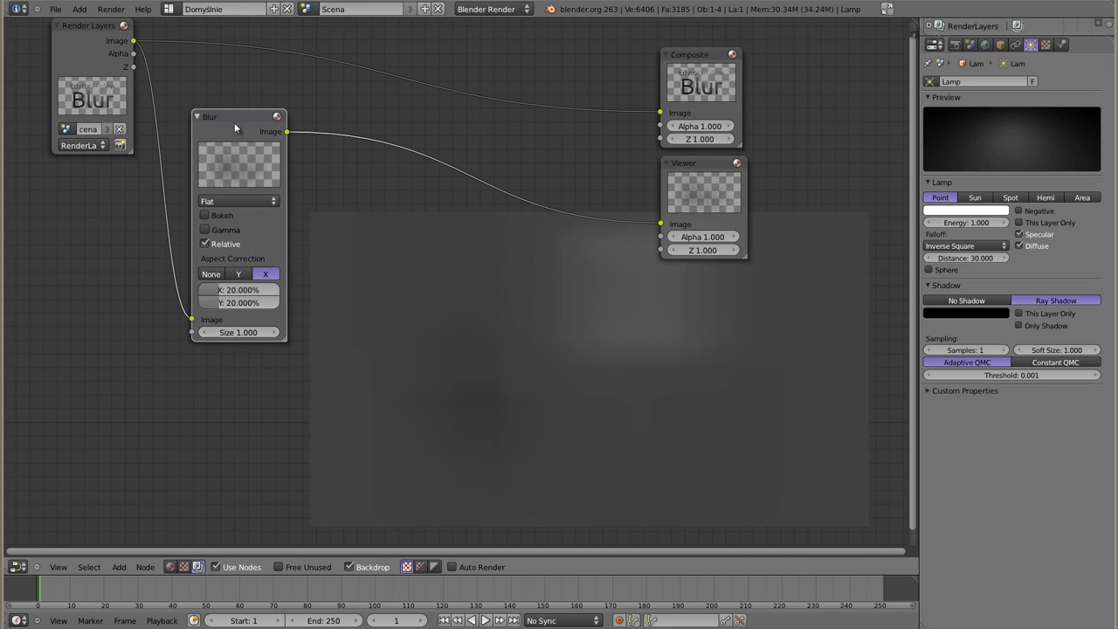
{"action": "left_click_drag", "start_coordinate": [234, 128], "coordinate": [240, 111]}
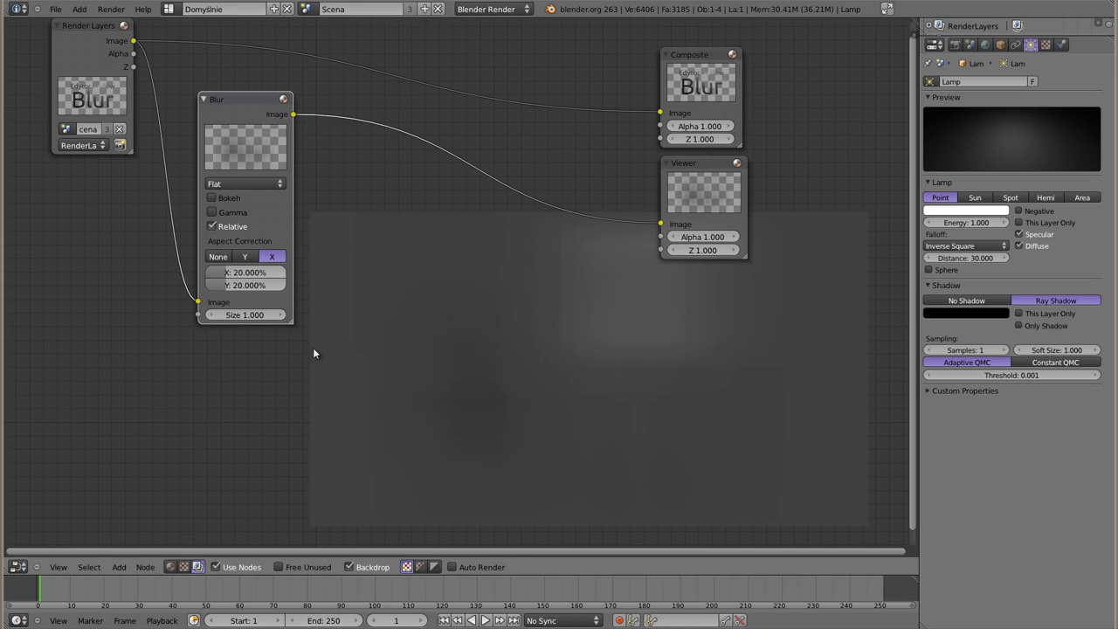
{"action": "left_click", "coordinate": [211, 315]}
{"action": "left_click", "coordinate": [211, 315]}
{"action": "left_click", "coordinate": [210, 315]}
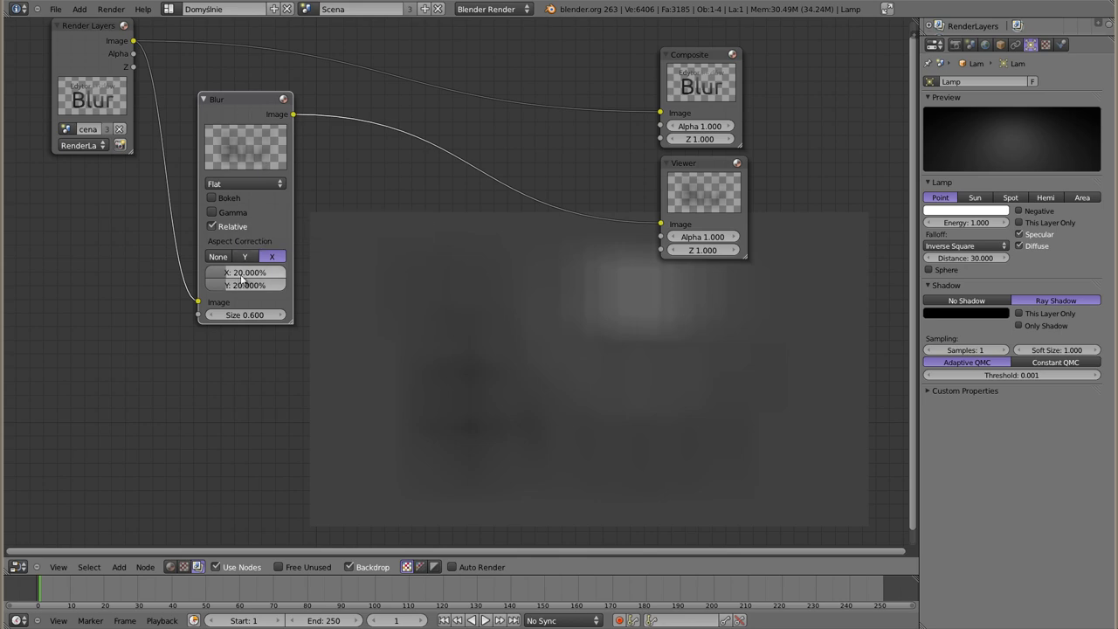
Lower the Blur Size to 0.000 for sharp text, and move the Composite and Viewer nodes right
{"action": "left_click", "coordinate": [210, 315]}
{"action": "left_click", "coordinate": [211, 316]}
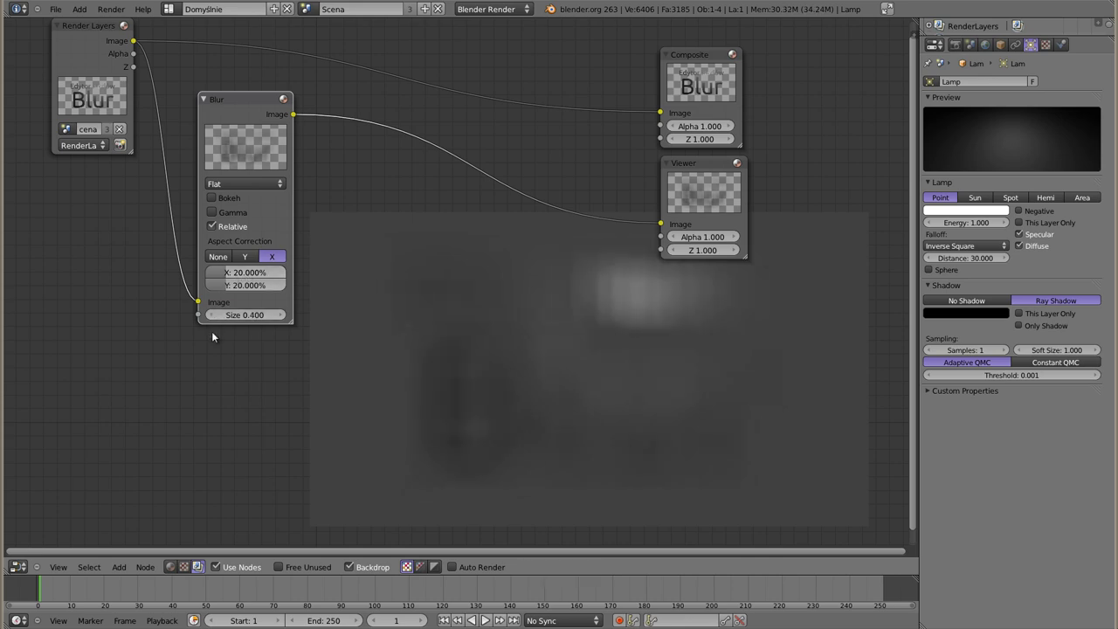
{"action": "left_click", "coordinate": [211, 315]}
{"action": "left_click", "coordinate": [211, 316]}
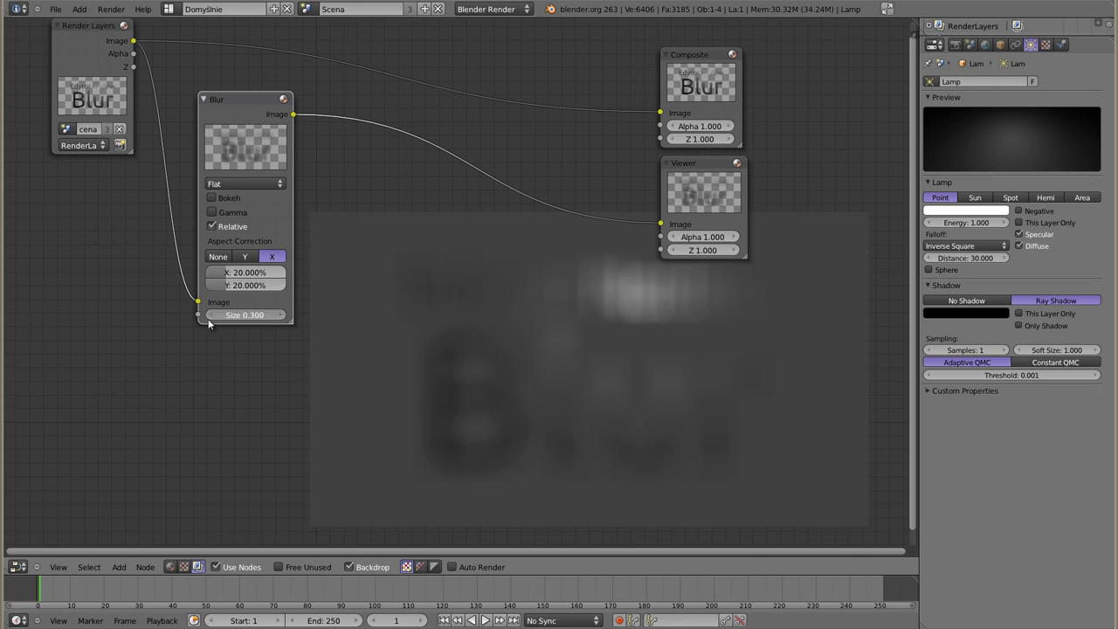
{"action": "left_click", "coordinate": [211, 315]}
{"action": "left_click", "coordinate": [210, 315]}
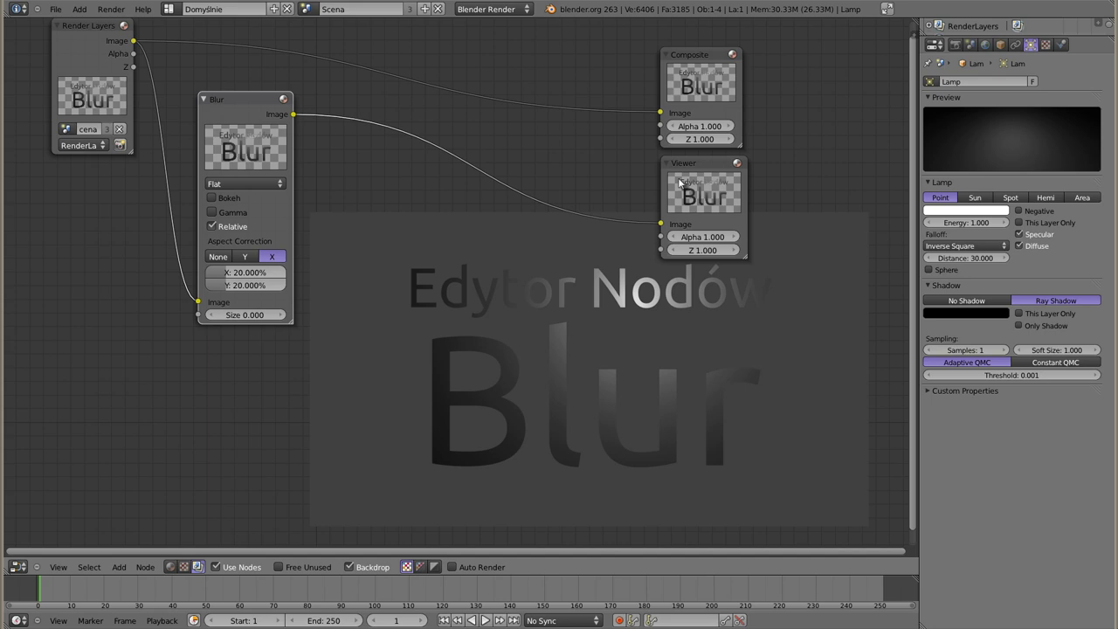
{"action": "left_click_drag", "start_coordinate": [716, 59], "coordinate": [859, 42]}
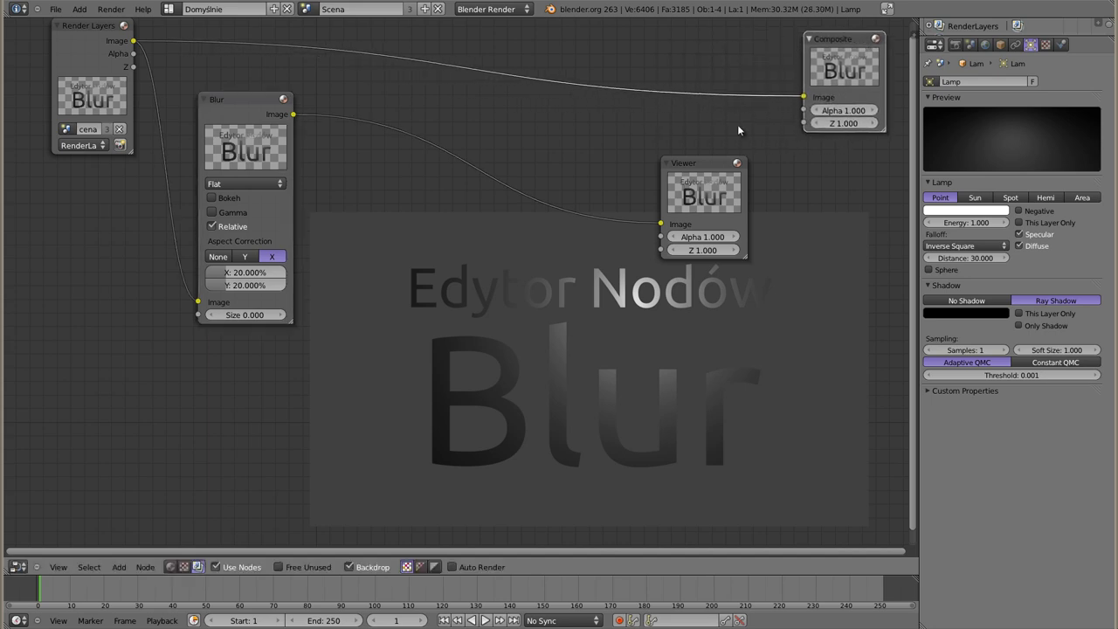
{"action": "left_click_drag", "start_coordinate": [701, 167], "coordinate": [725, 128]}
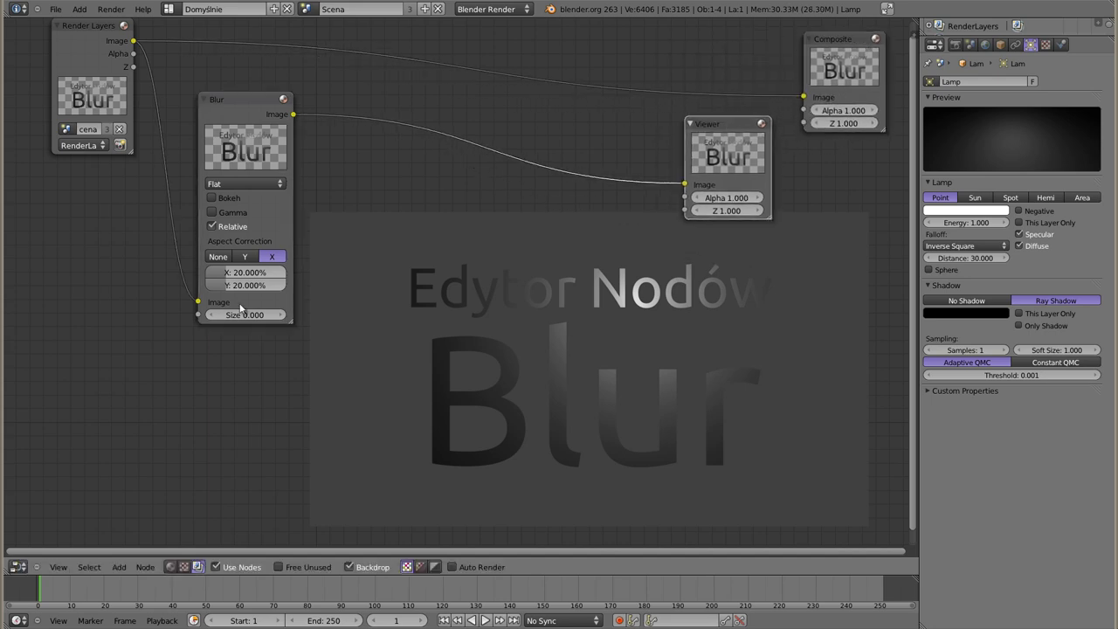
Try the Tent filter on the Blur node, then switch it to Fast Gaussian
{"action": "left_click", "coordinate": [229, 184]}
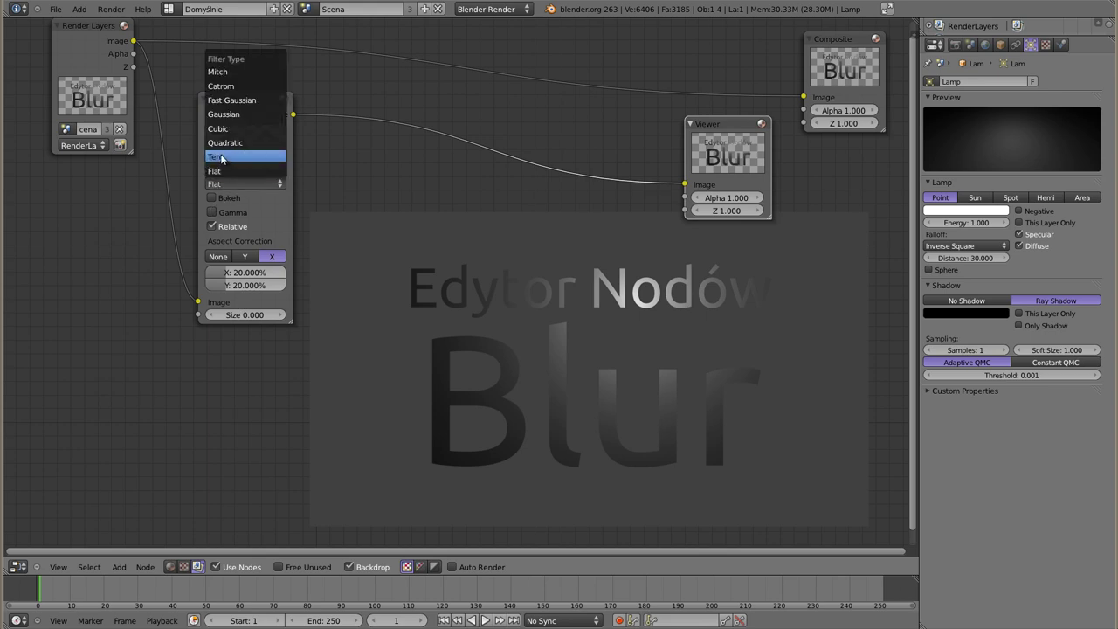
{"action": "left_click", "coordinate": [227, 157]}
{"action": "left_click", "coordinate": [245, 182]}
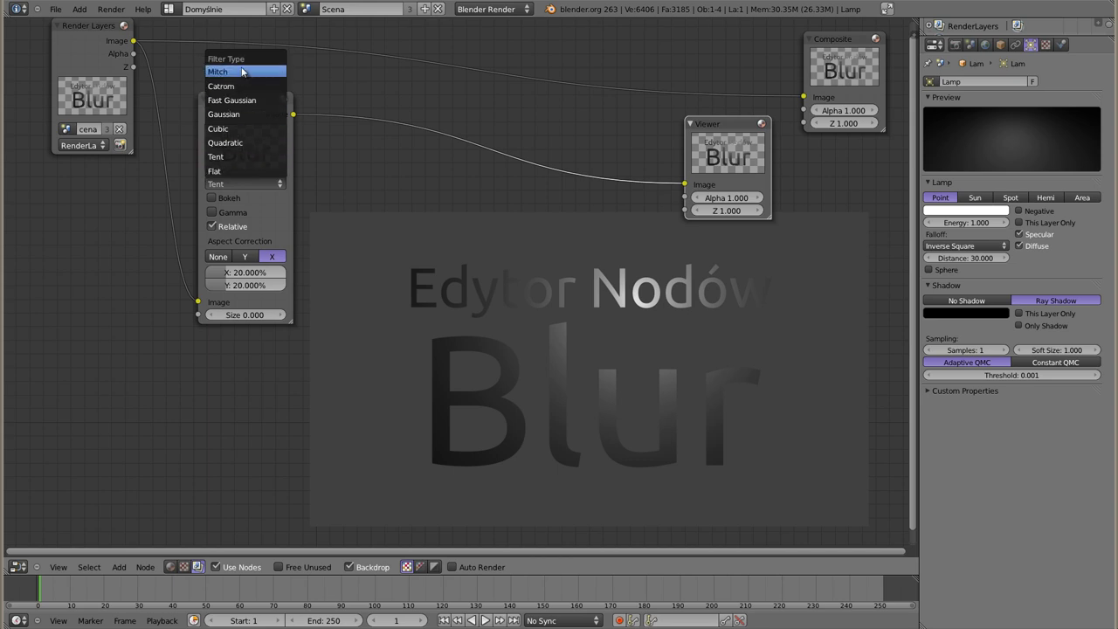
{"action": "left_click", "coordinate": [234, 99]}
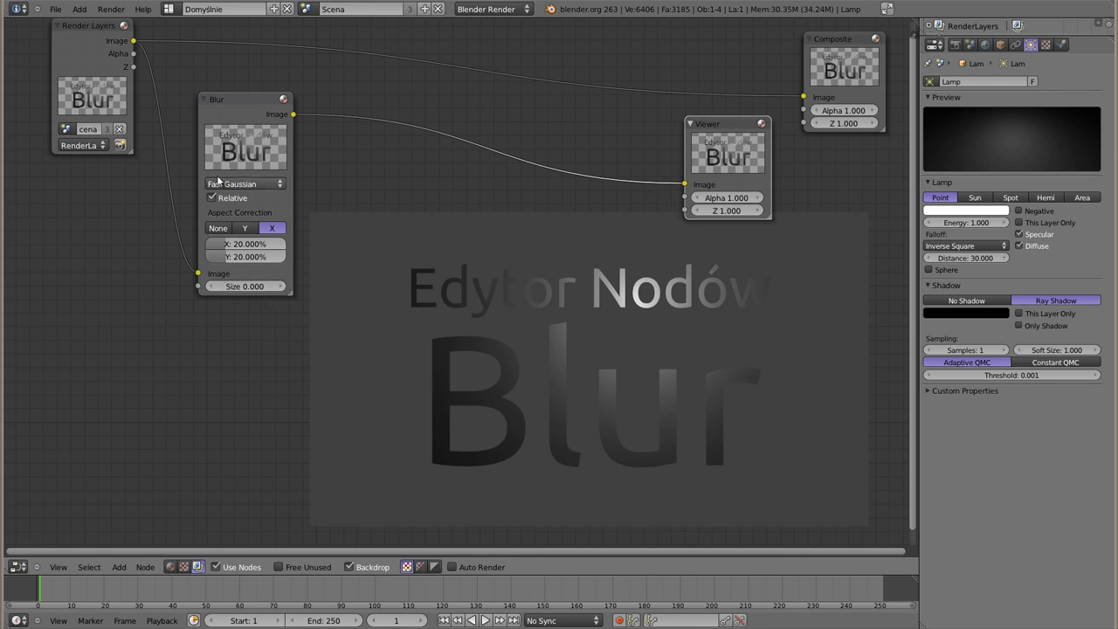
Set the Blur size to 0.700 and change the filter to Gaussian
{"action": "left_click_drag", "start_coordinate": [245, 287], "coordinate": [278, 291]}
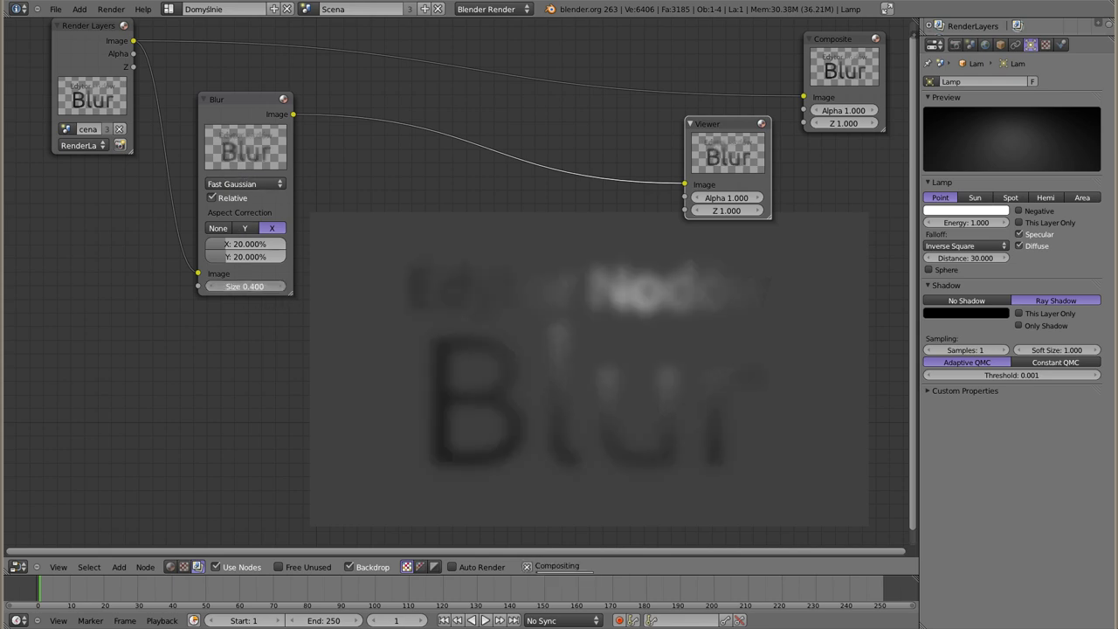
{"action": "left_click", "coordinate": [280, 287]}
{"action": "left_click", "coordinate": [280, 287]}
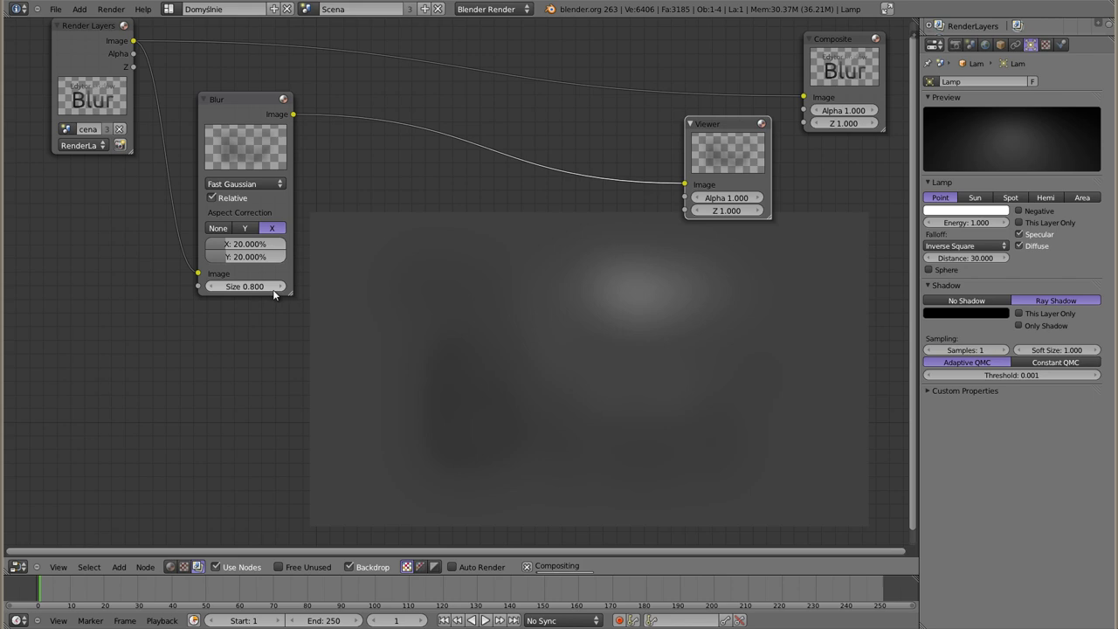
{"action": "left_click", "coordinate": [211, 286]}
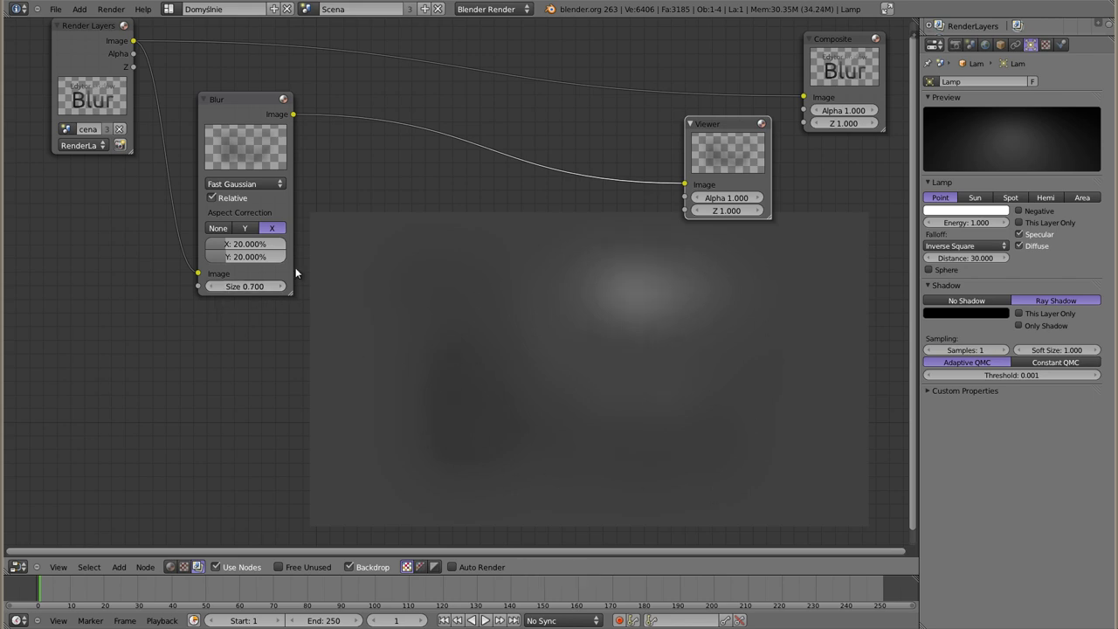
{"action": "left_click", "coordinate": [243, 183]}
{"action": "left_click", "coordinate": [241, 112]}
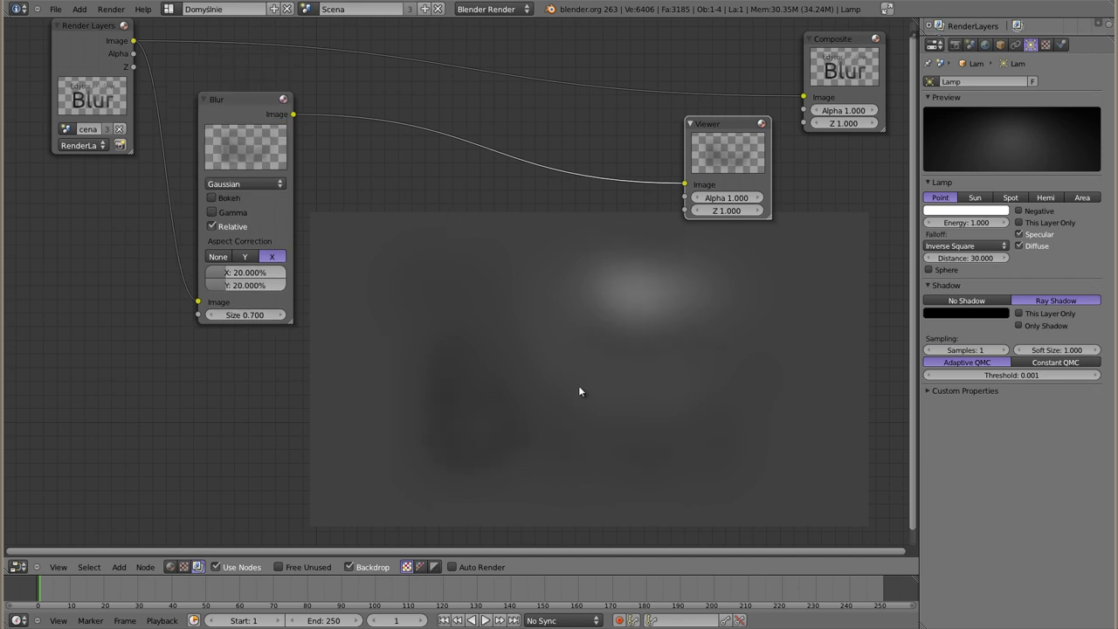
Switch the Blur node's filter back to Tent and shift the node up and right
{"action": "left_click_drag", "start_coordinate": [254, 97], "coordinate": [250, 95]}
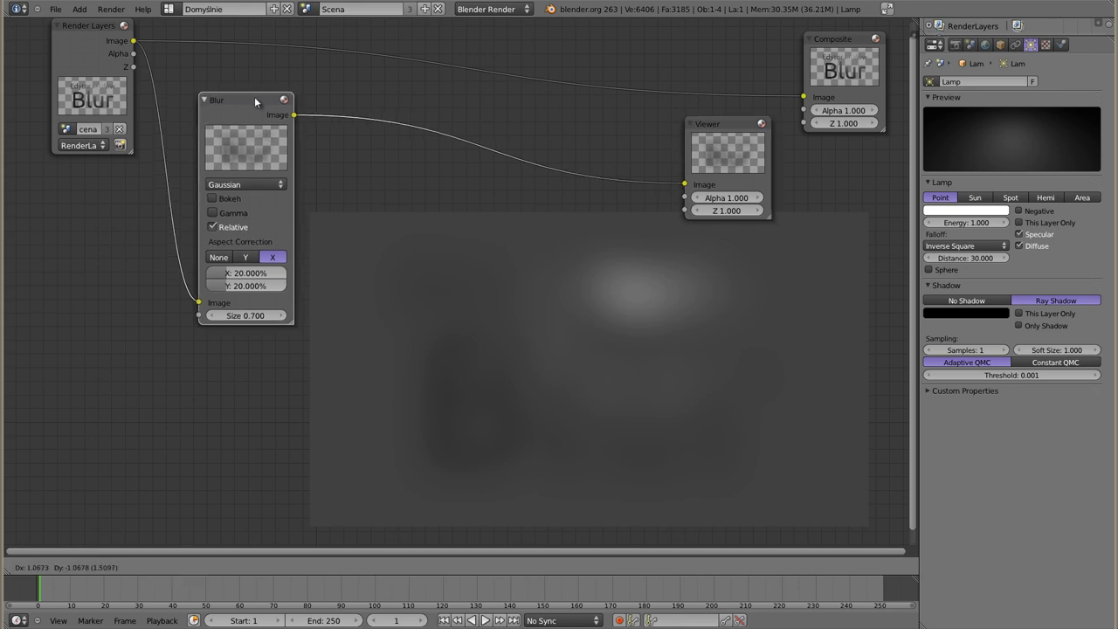
{"action": "left_click", "coordinate": [250, 183]}
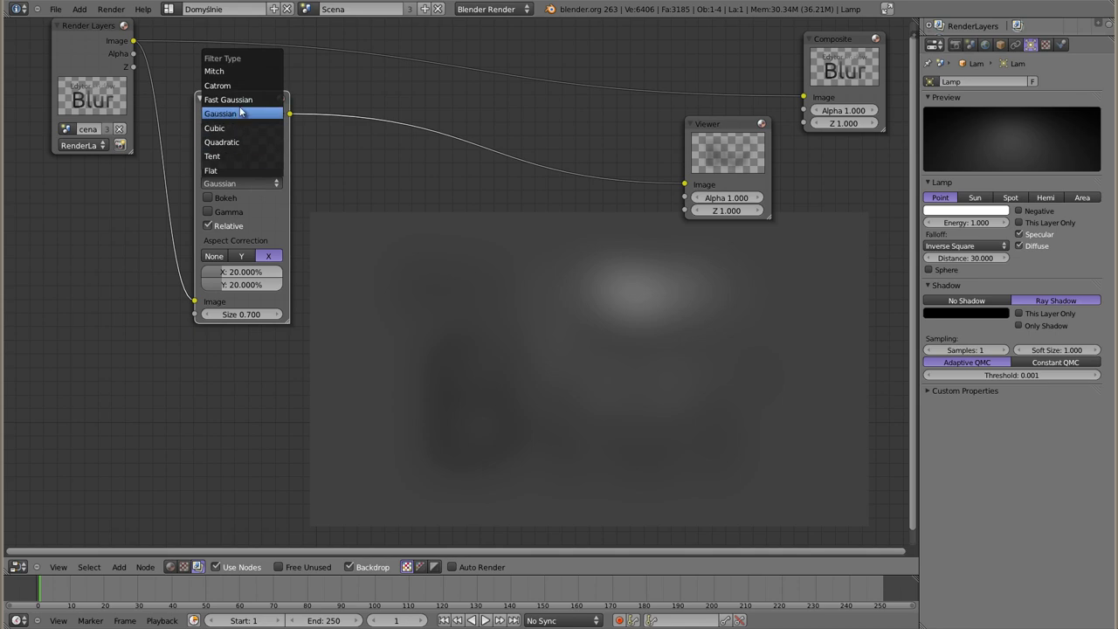
{"action": "left_click", "coordinate": [232, 155]}
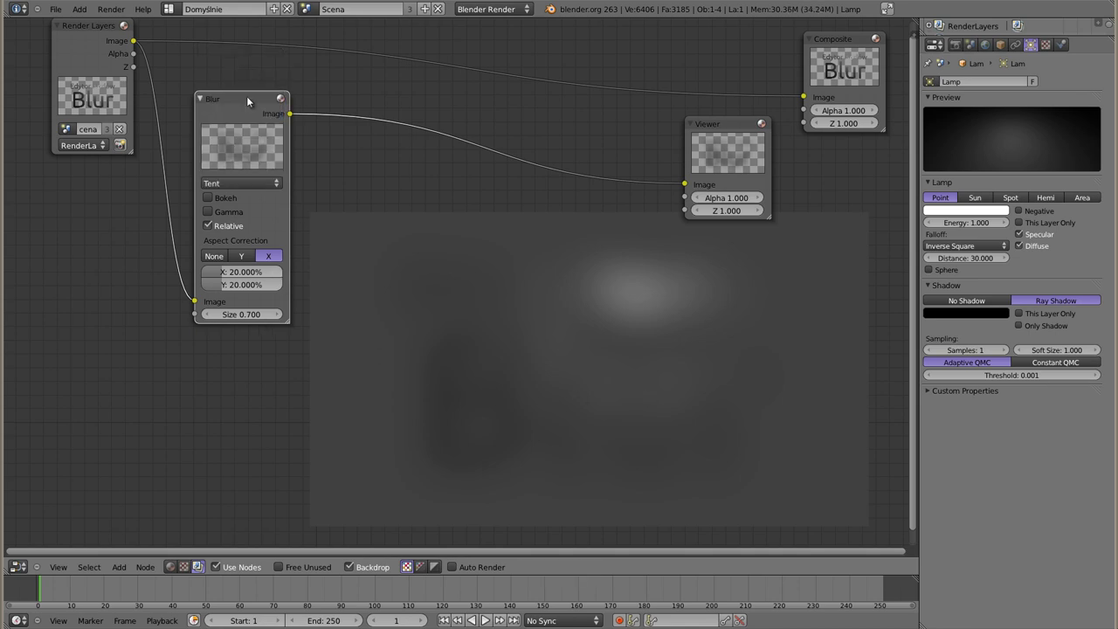
{"action": "left_click_drag", "start_coordinate": [248, 102], "coordinate": [263, 85]}
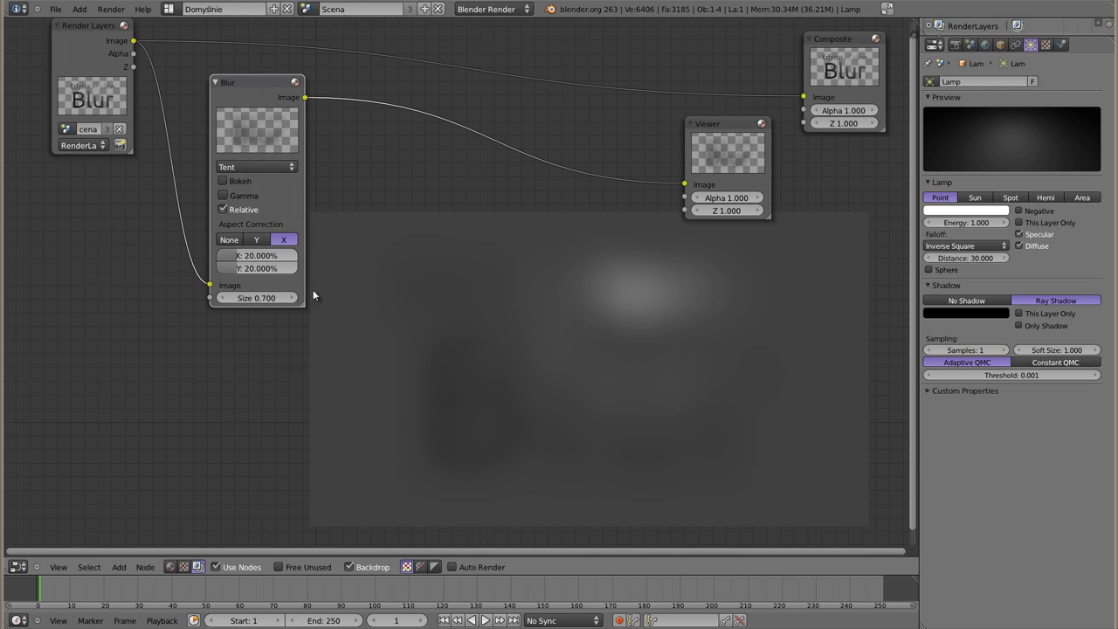
{"action": "mouse_move", "coordinate": [469, 146]}
{"action": "middle_mouse_down"}
{"action": "mouse_move", "coordinate": [461, 180]}
{"action": "mouse_move", "coordinate": [462, 160]}
{"action": "middle_mouse_up"}
{"action": "left_click_drag", "start_coordinate": [297, 214], "coordinate": [303, 213]}
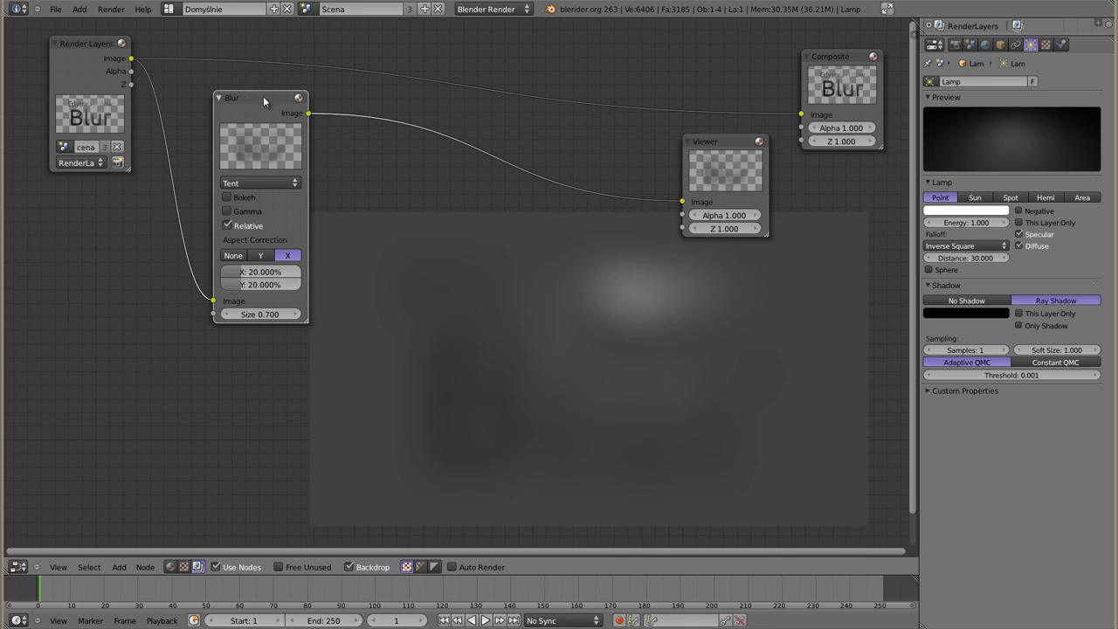
{"action": "left_click_drag", "start_coordinate": [264, 100], "coordinate": [240, 91]}
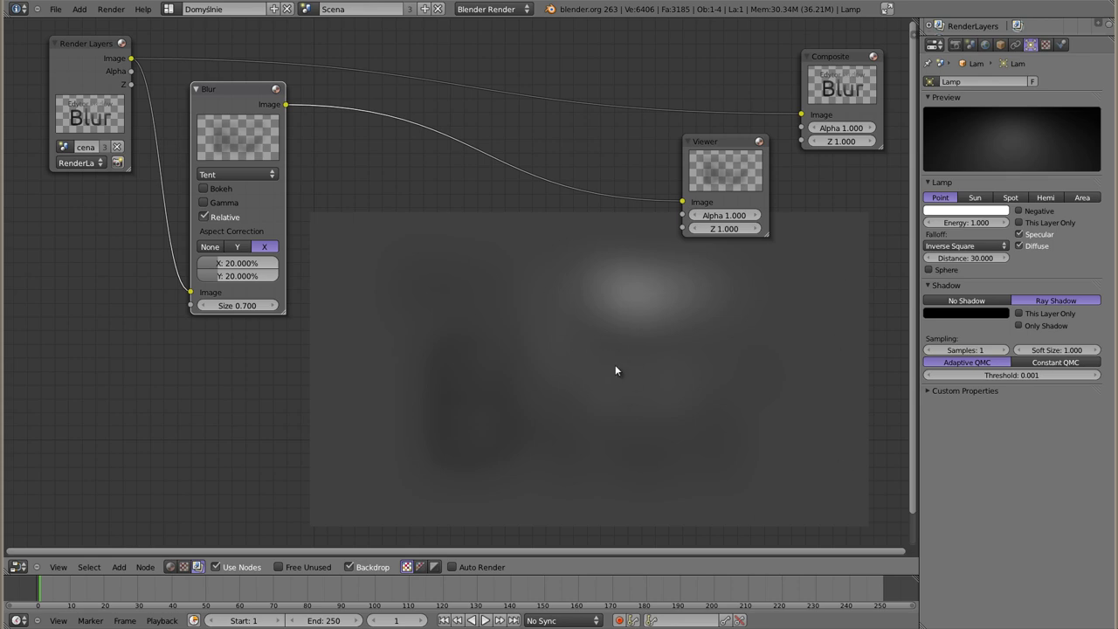
{"action": "left_click_drag", "start_coordinate": [238, 90], "coordinate": [240, 103]}
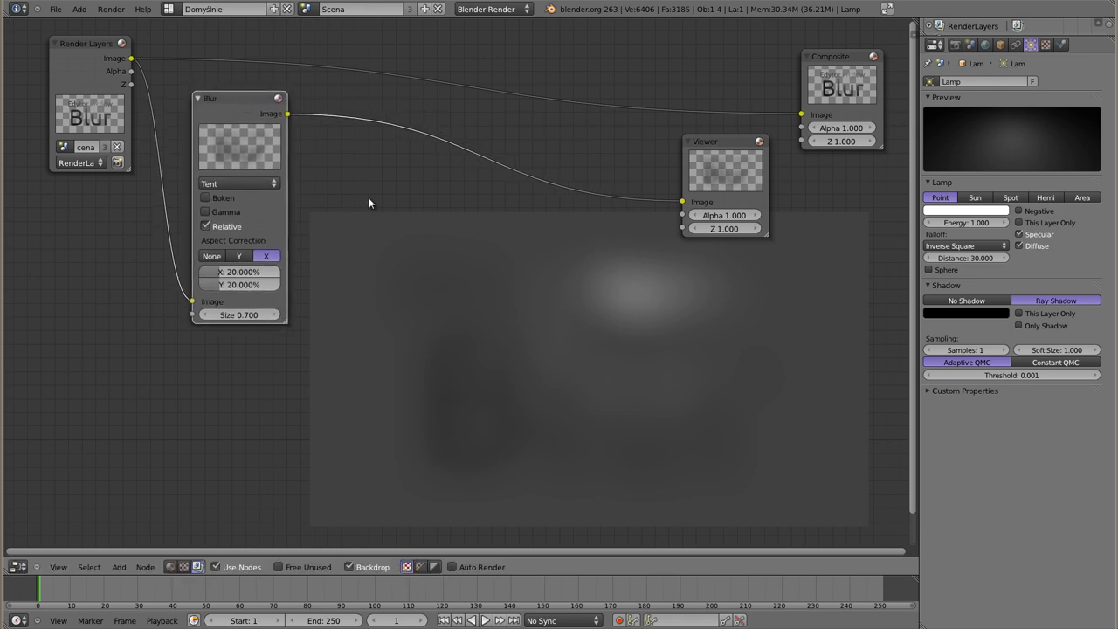